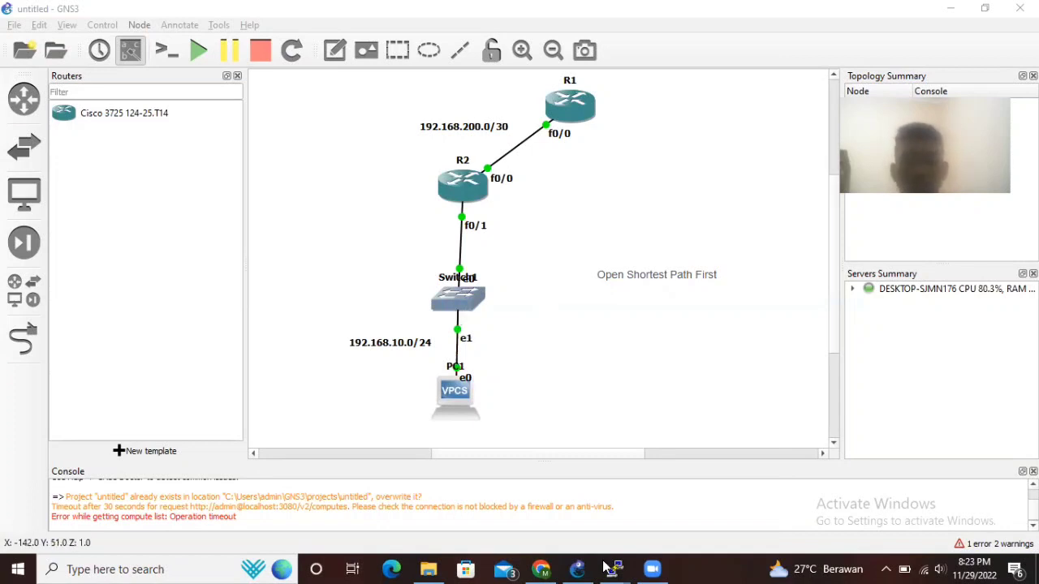
Step: Review the interface addressing and OSPF configuration in the R1 console, and bring up the R2 console to compare
left_click_drag(580, 566, 539, 562)
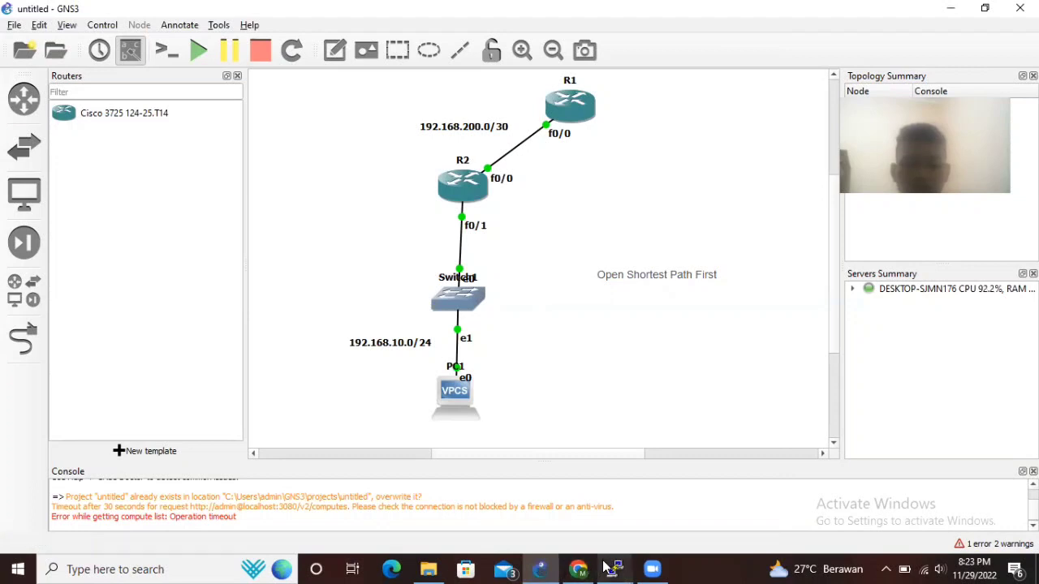
mouse_move(614, 567)
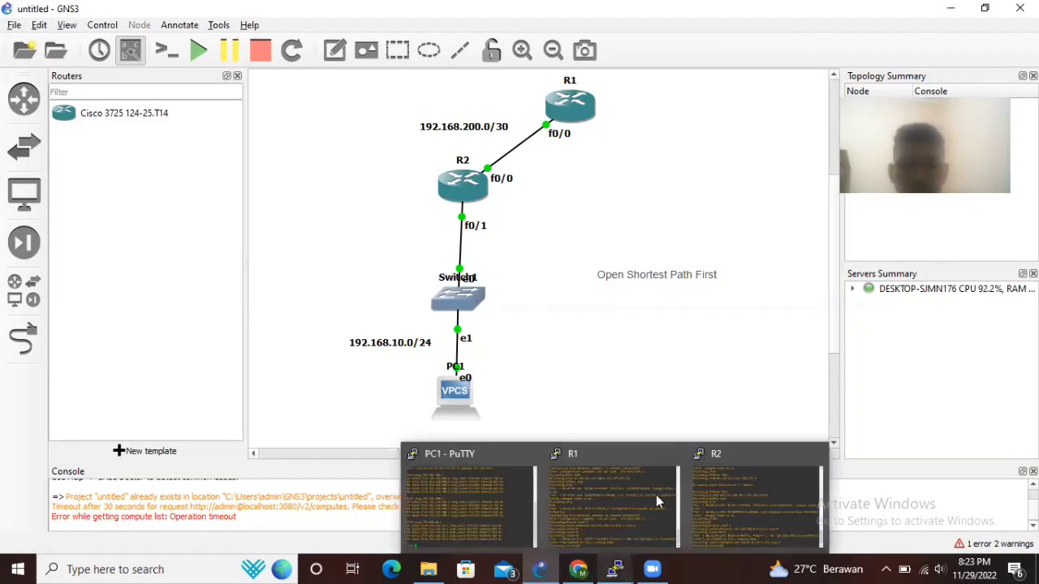
left_click(655, 495)
scroll(338, 162, "up", 10)
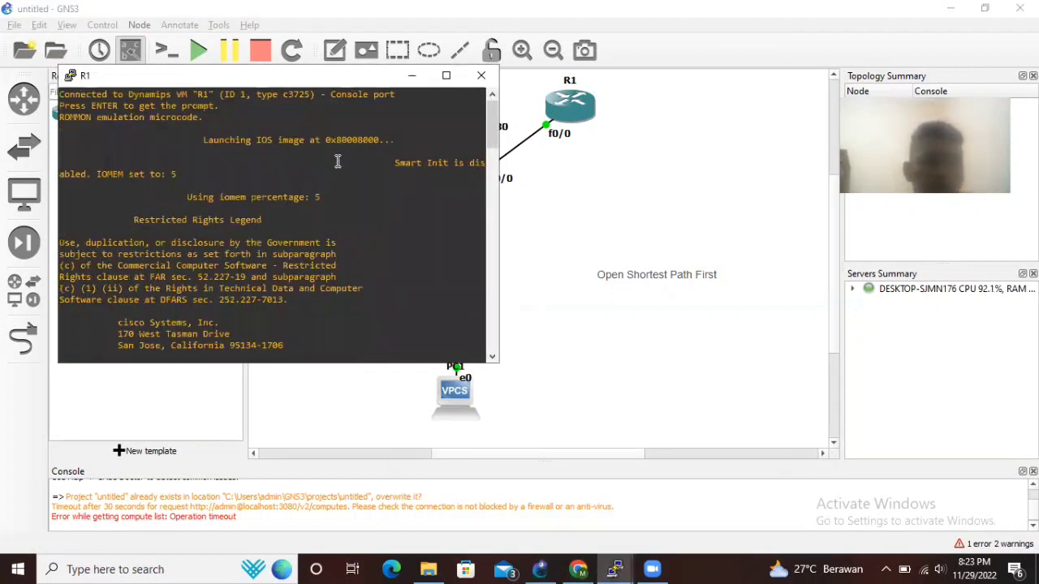
scroll(337, 161, "down", 10)
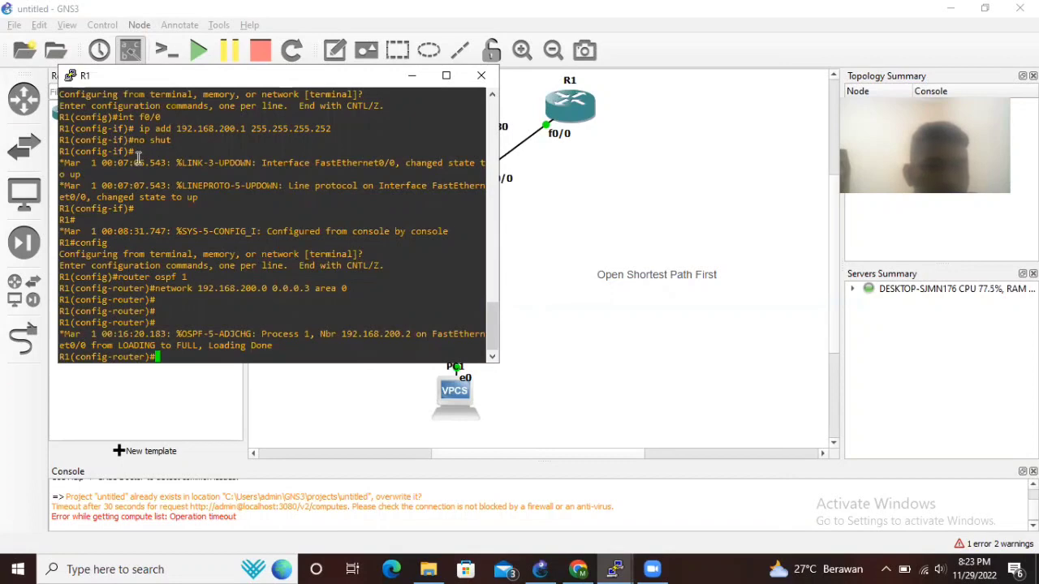
scroll(140, 160, "up", 10)
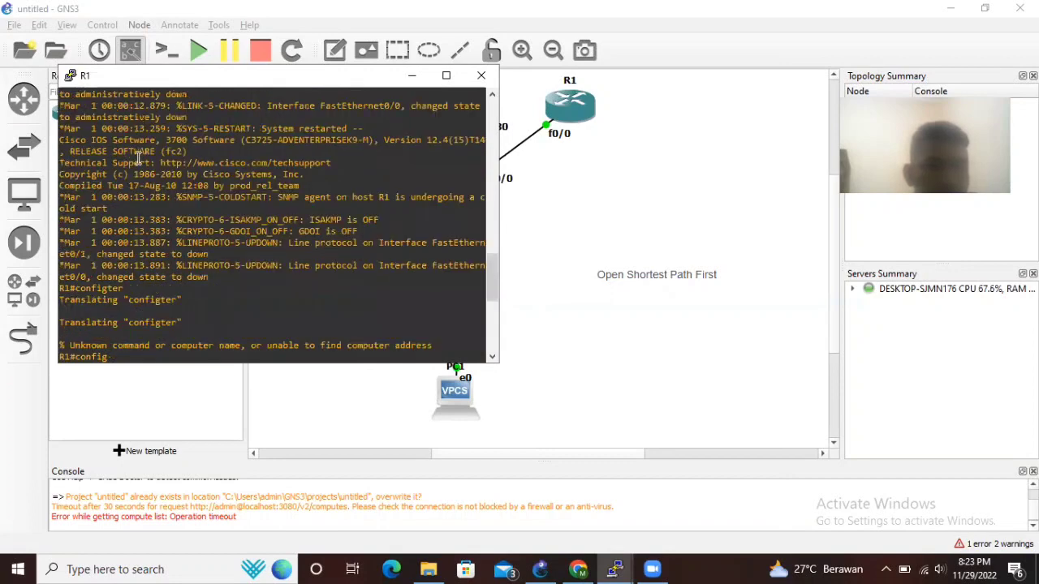
scroll(142, 175, "up", 5)
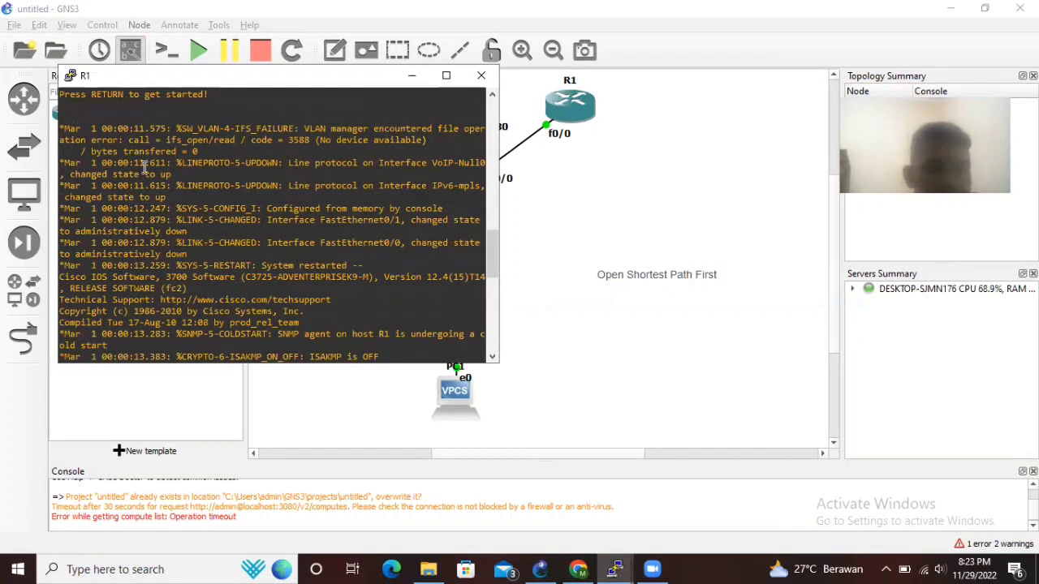
scroll(144, 168, "down", 12)
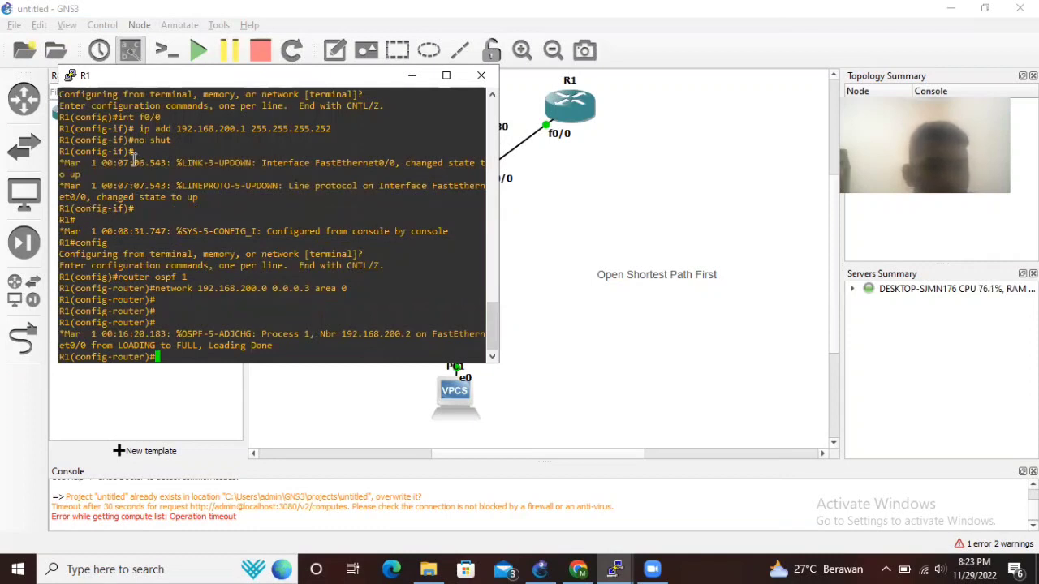
scroll(104, 248, "up", 4)
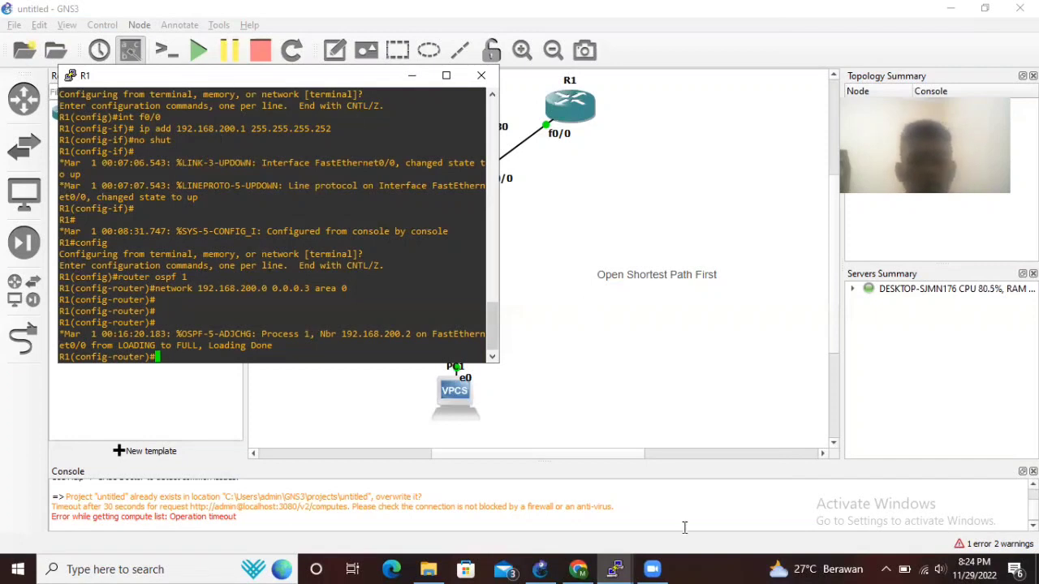
mouse_move(615, 568)
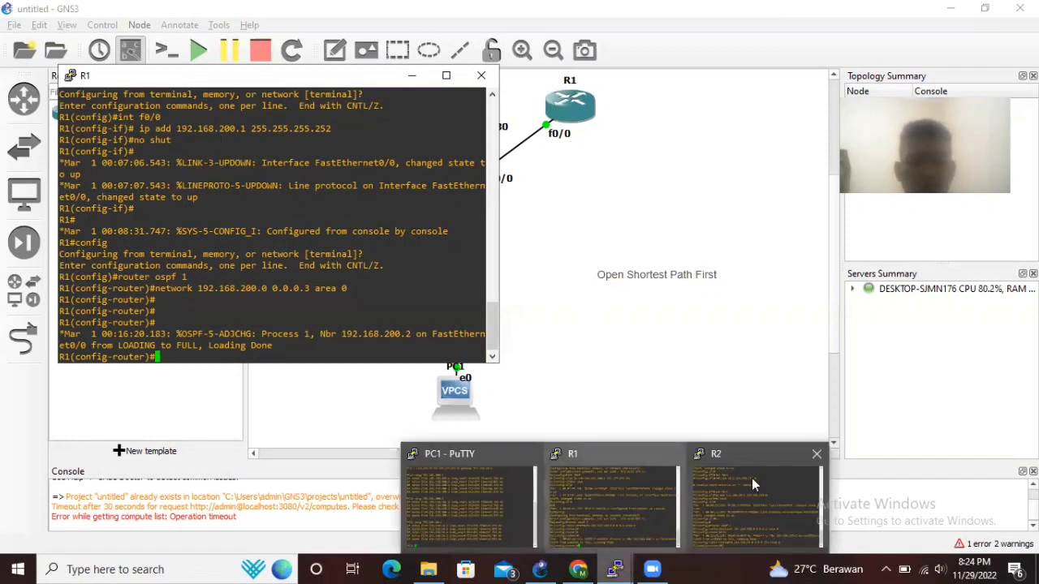
key("alt+Tab")
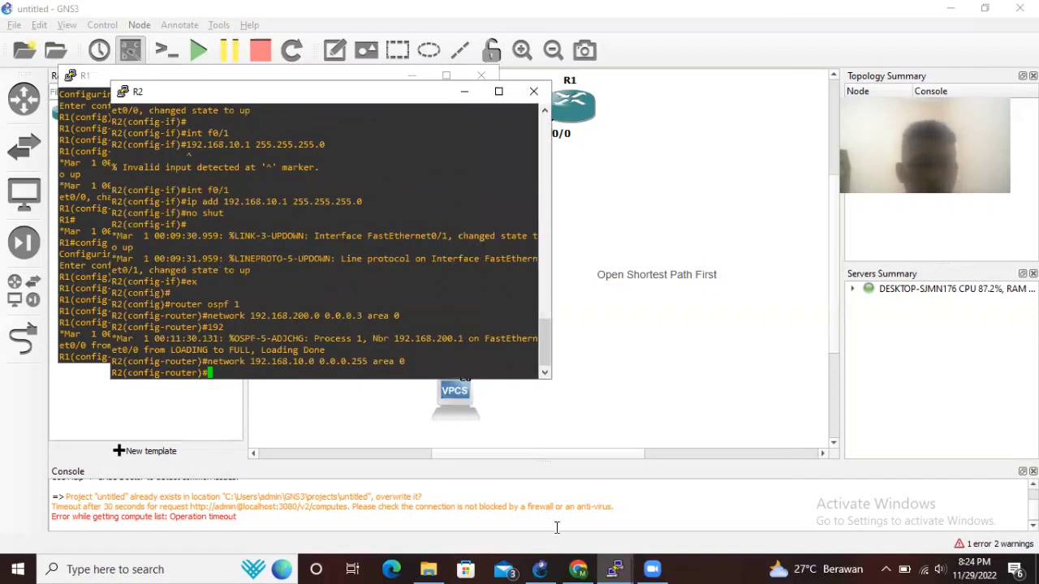
Step: Open the PC1 console and ping R1 at 192.168.200.1
left_click(617, 568)
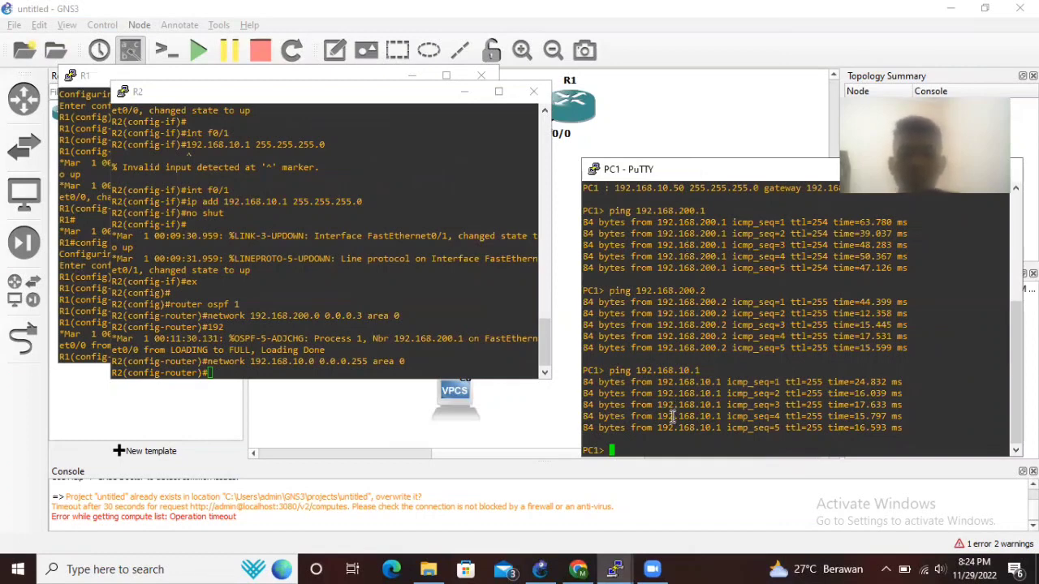
type("ping 192.168")
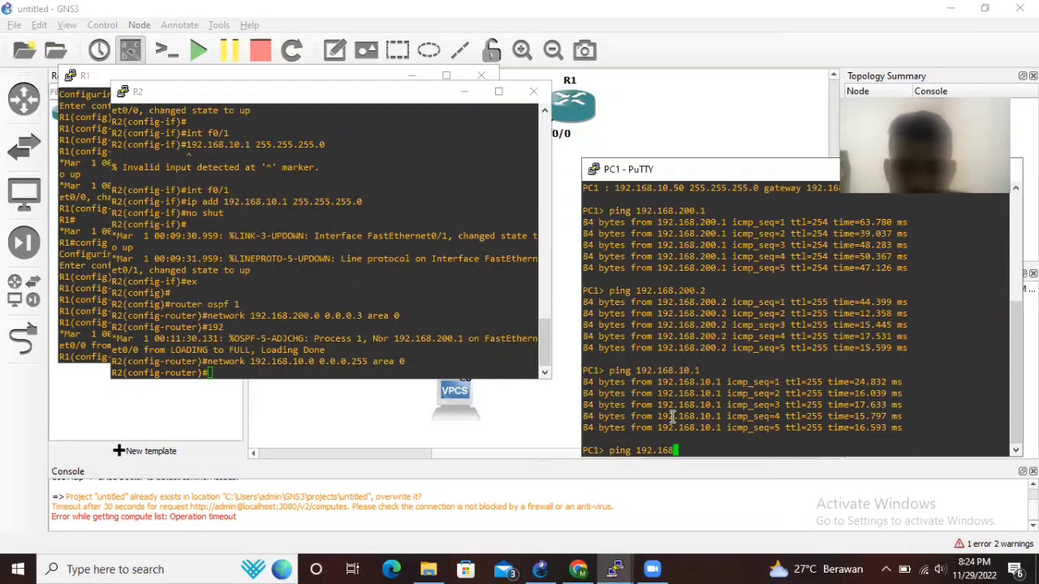
type(".1")
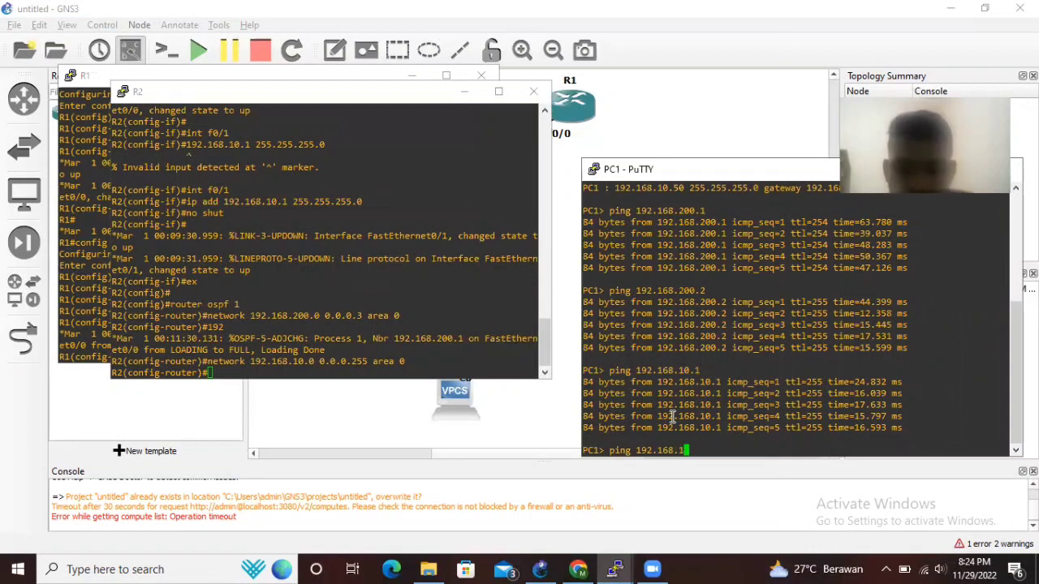
type("0.")
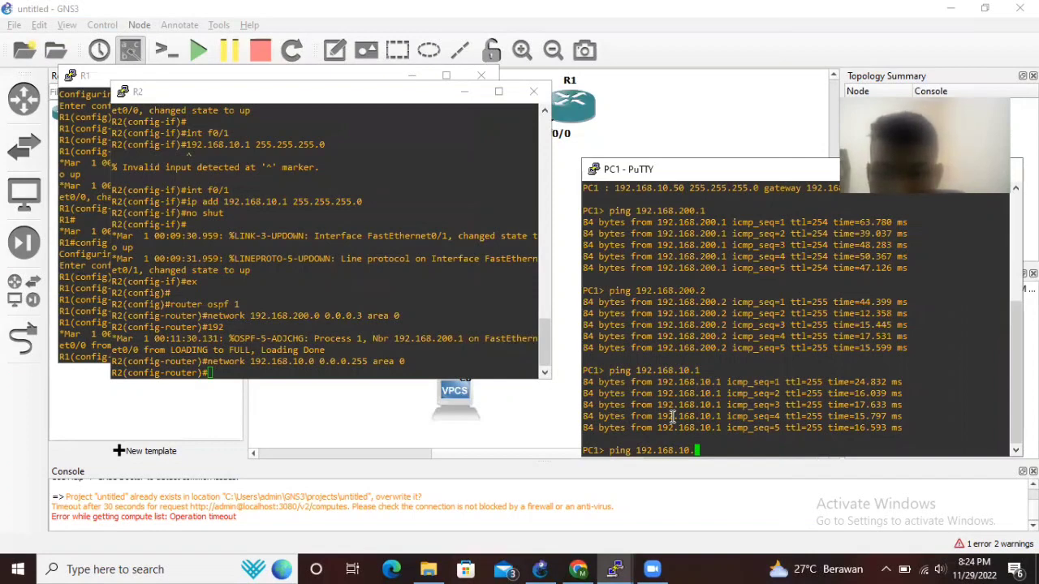
key("BackSpace")
key("BackSpace")
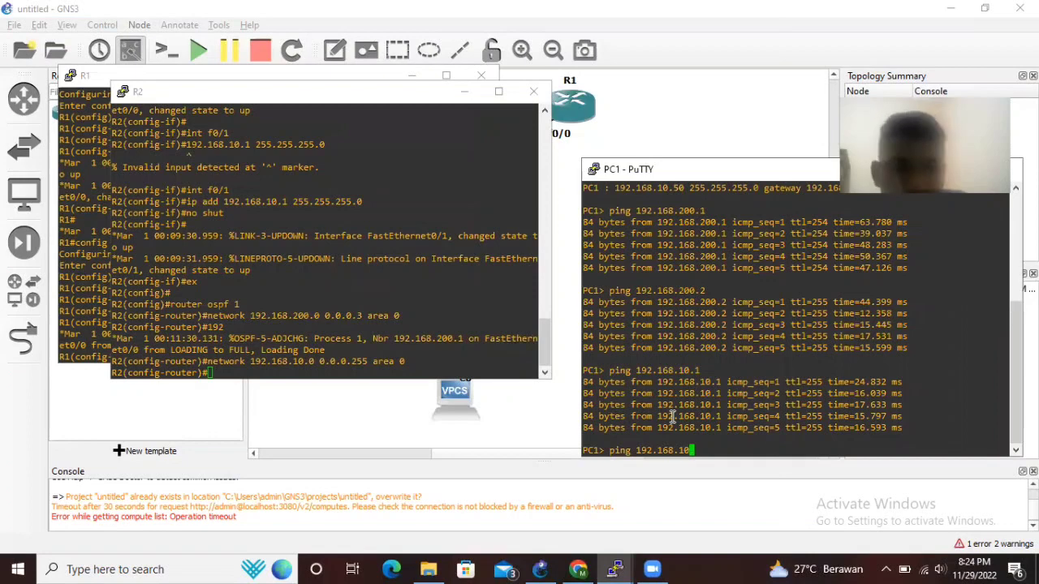
key("BackSpace")
type("200.1")
key("Return")
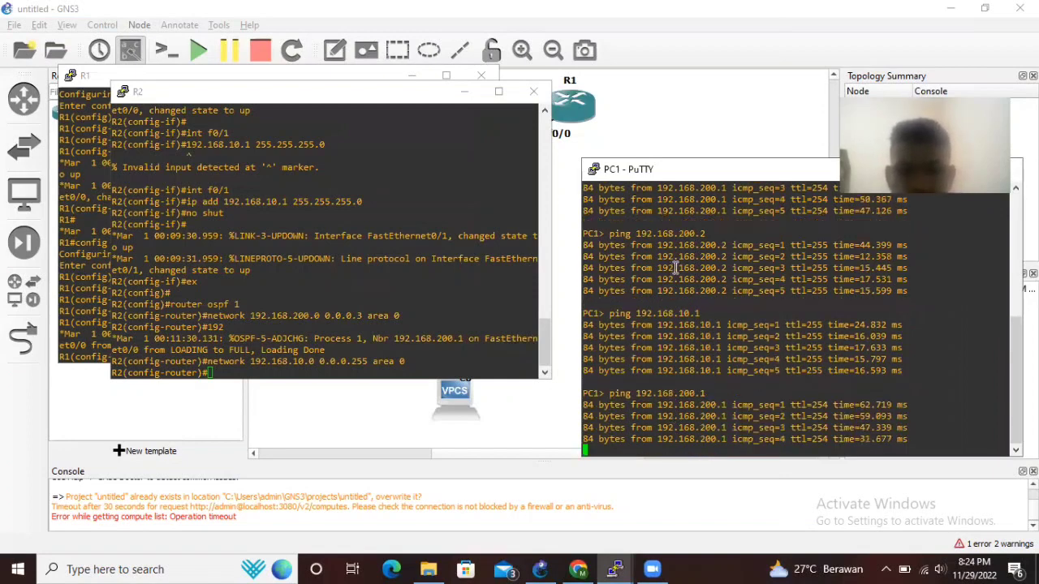
Step: Review PC1's IP and gateway configuration and its earlier pings in the console history
scroll(675, 269, "up", 10)
scroll(675, 269, "down", 10)
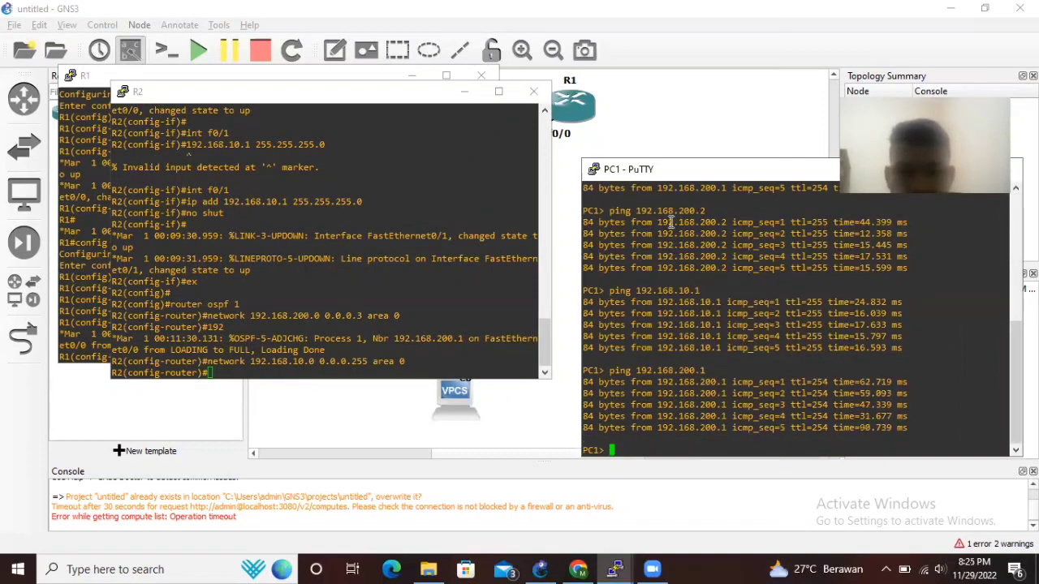
scroll(671, 222, "up", 8)
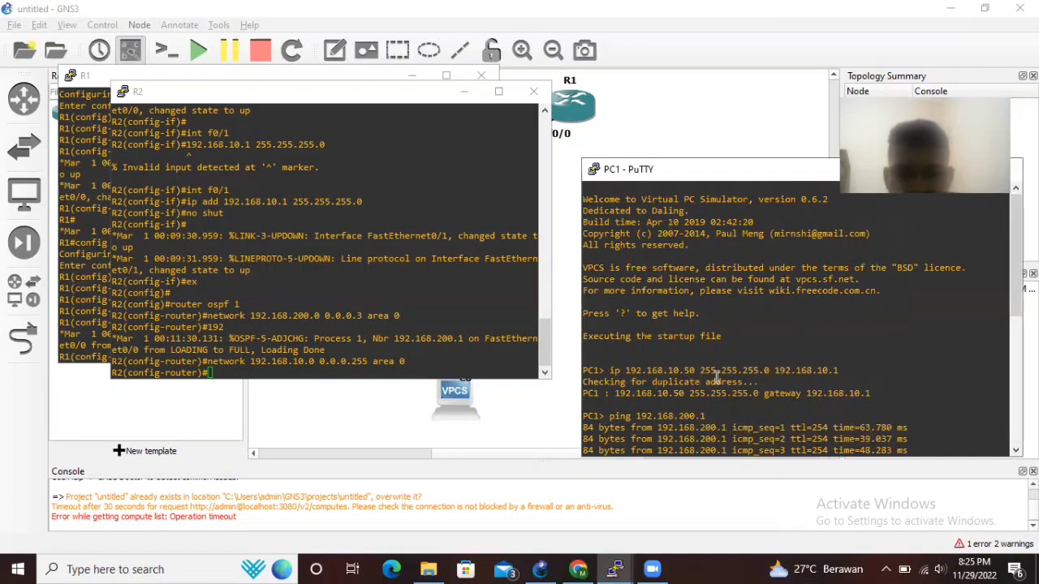
scroll(717, 377, "down", 8)
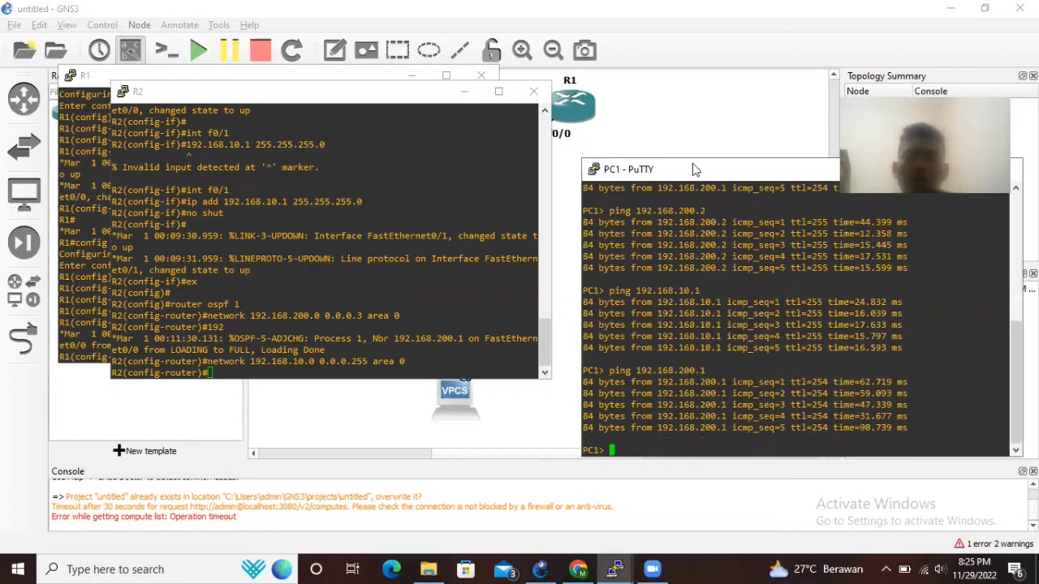
left_click_drag(692, 165, 513, 186)
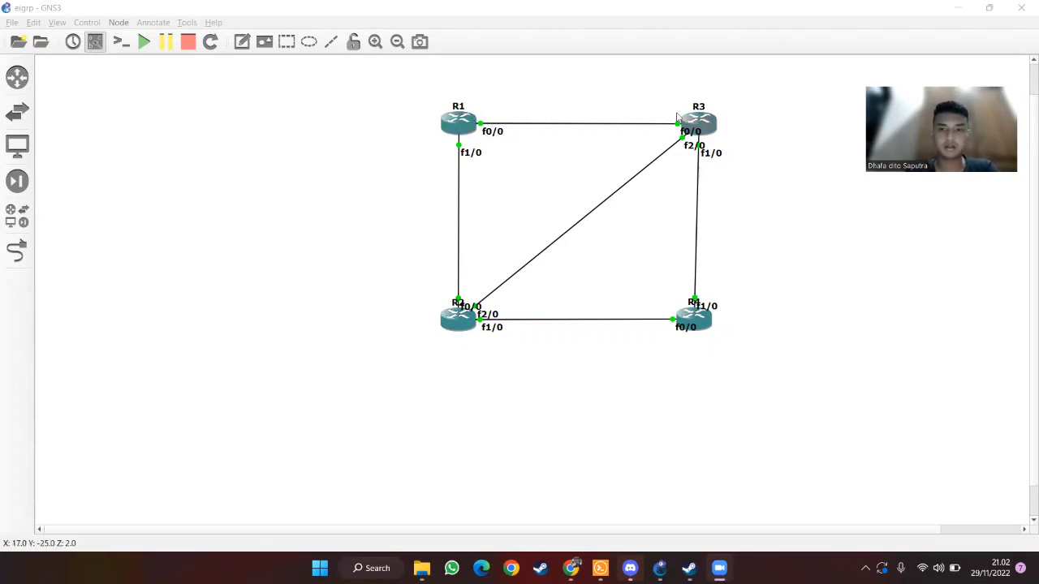
Step: Switch from the eigrp project to Solar-PuTTY and check both R1 sessions, ending on the connected one
left_click(470, 167)
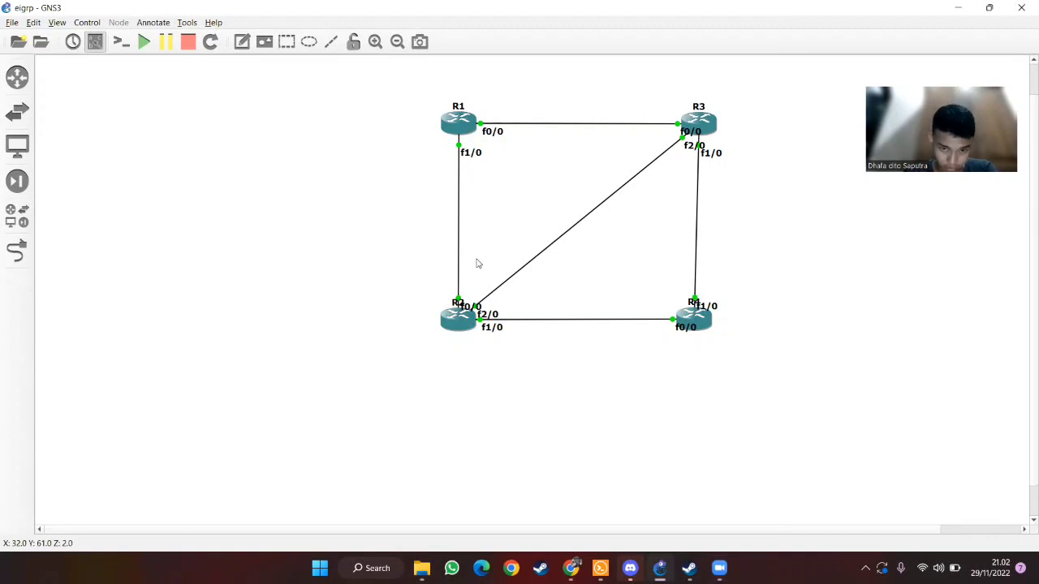
mouse_move(466, 315)
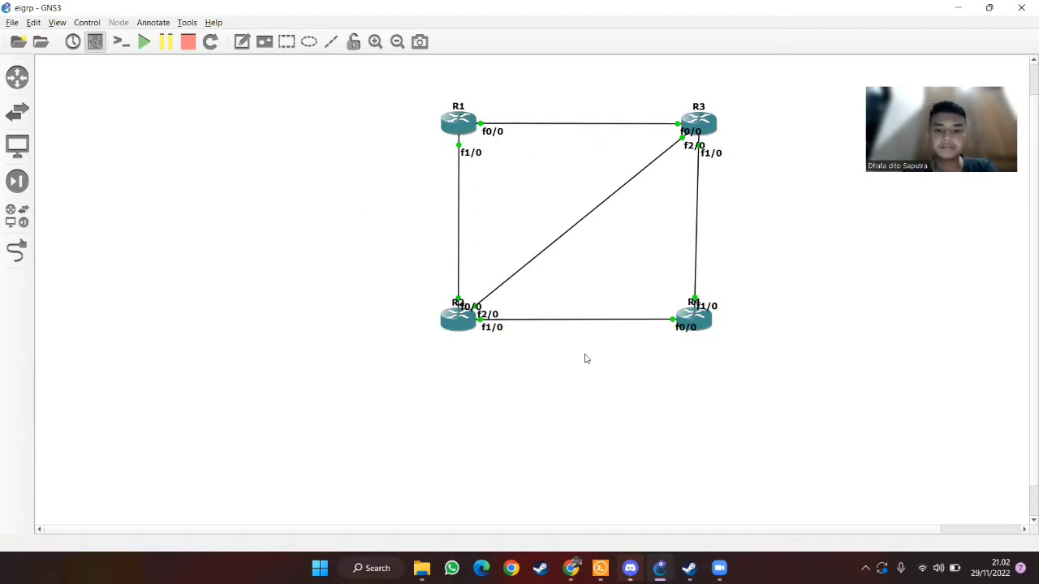
mouse_move(688, 568)
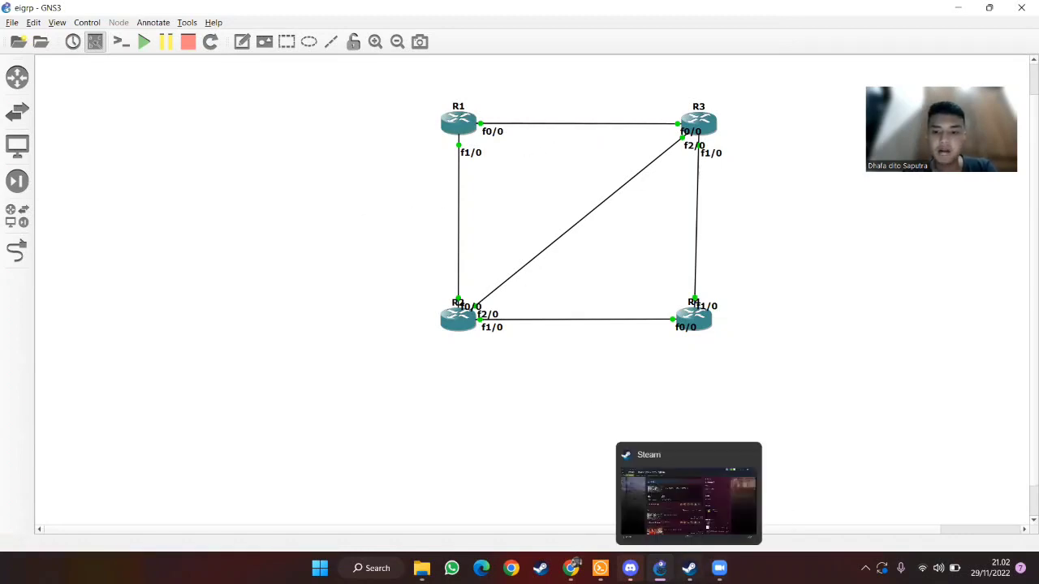
left_click(601, 569)
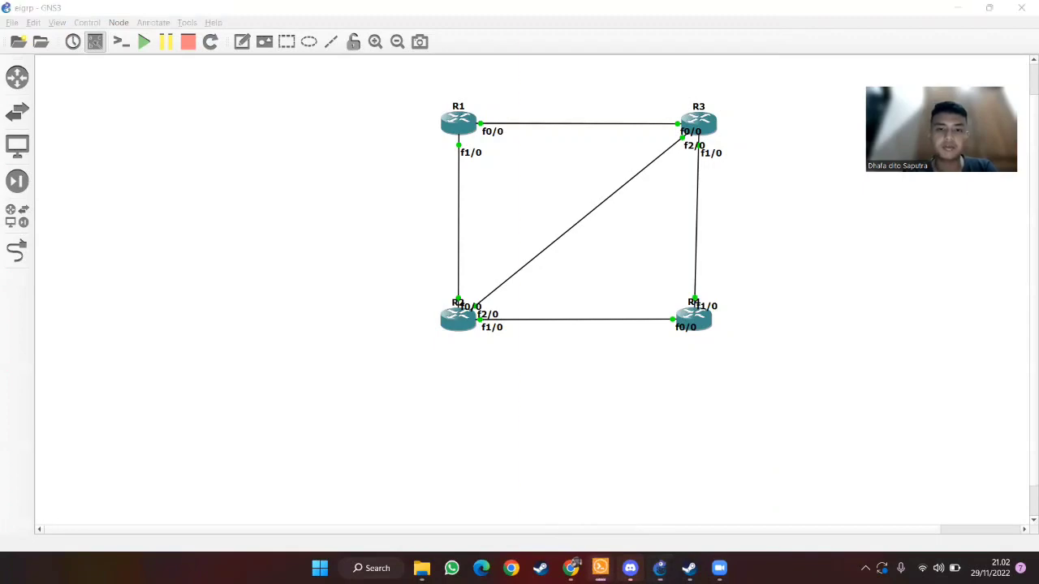
left_click(997, 11)
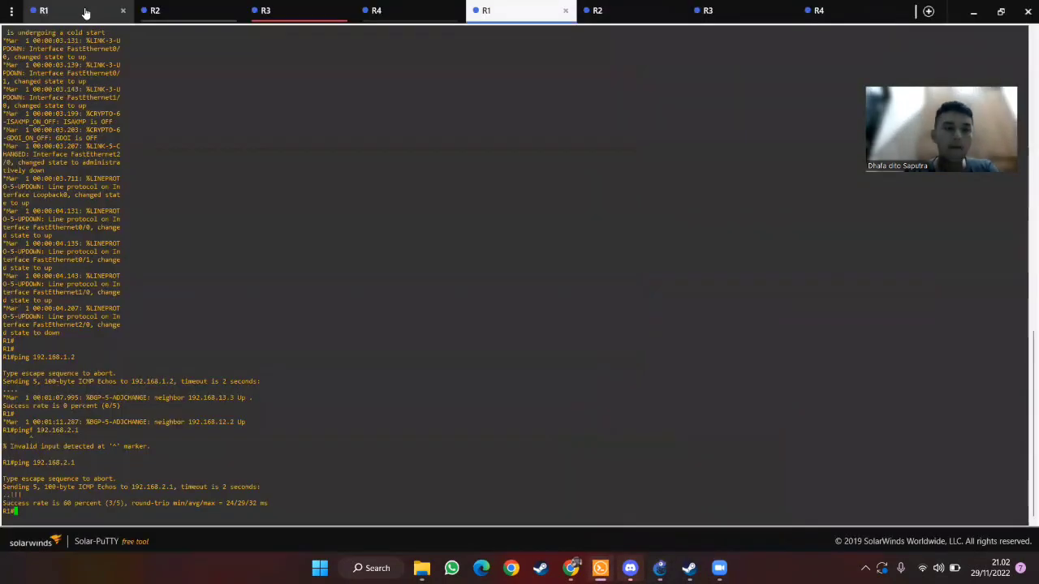
left_click(85, 11)
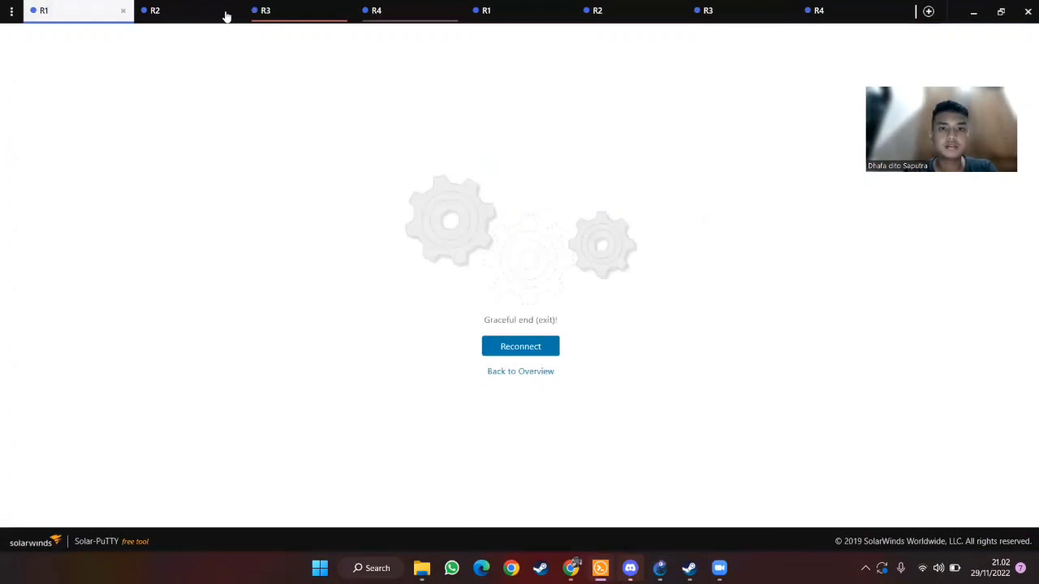
left_click(503, 11)
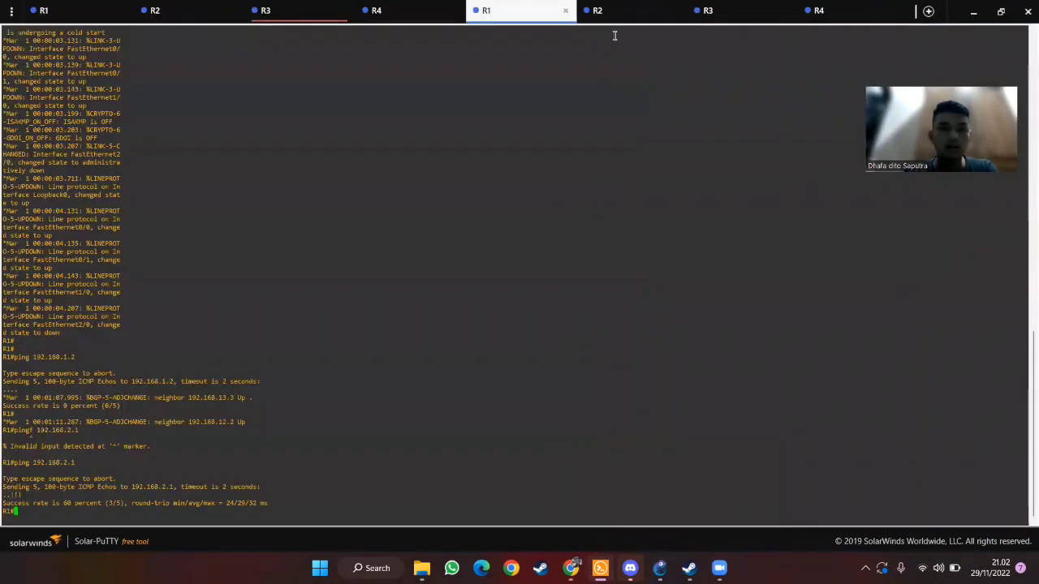
Step: Restore the Solar-PuTTY window to a smaller size, move it below the topology and return to GNS3
left_click(998, 13)
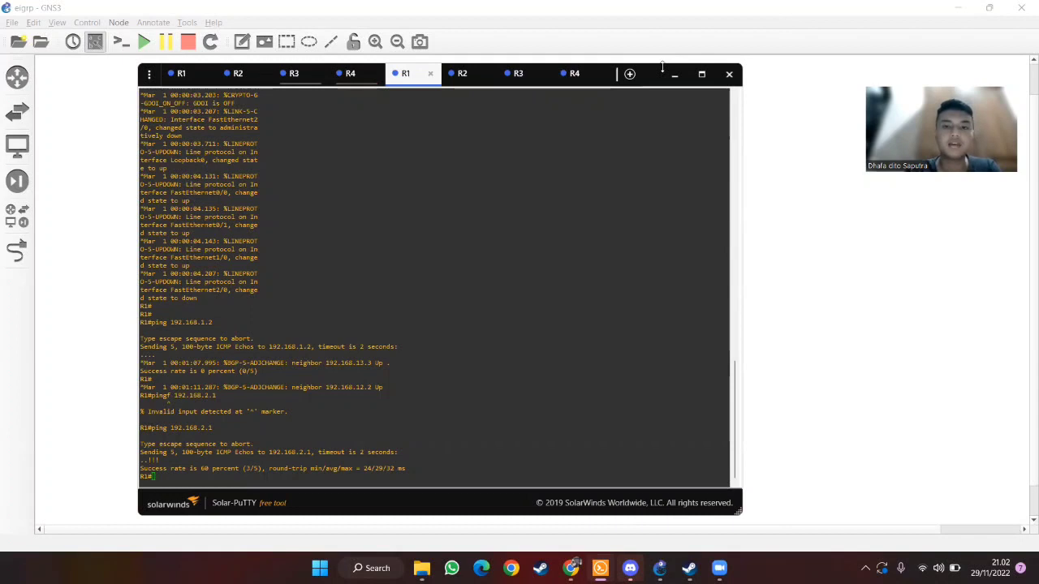
left_click_drag(662, 65, 728, 396)
left_click(533, 301)
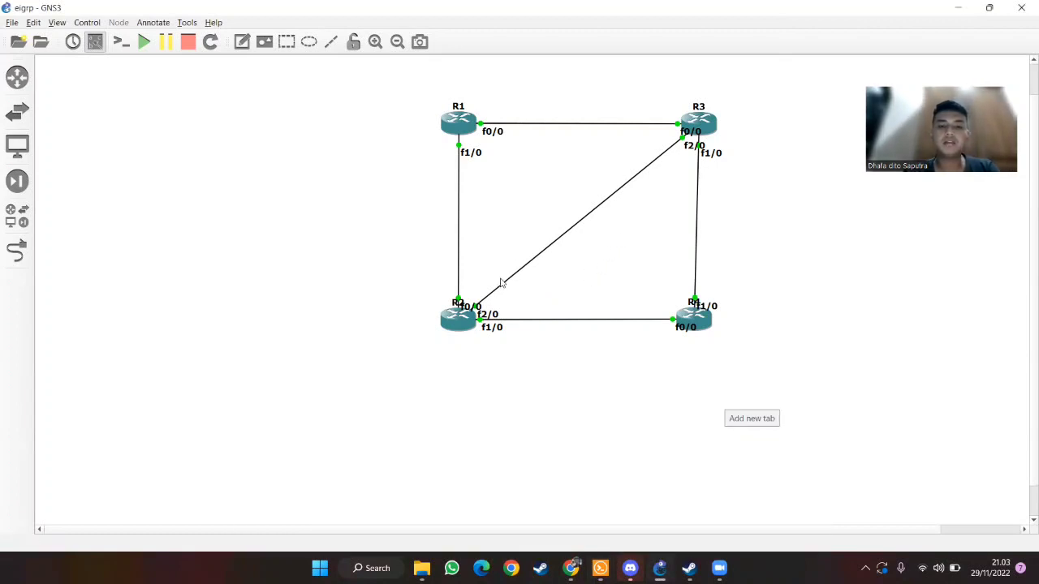
Step: Examine the R4 and R1 nodes in the eigrp topology alongside the Solar-PuTTY consoles, and return to GNS3
mouse_move(684, 328)
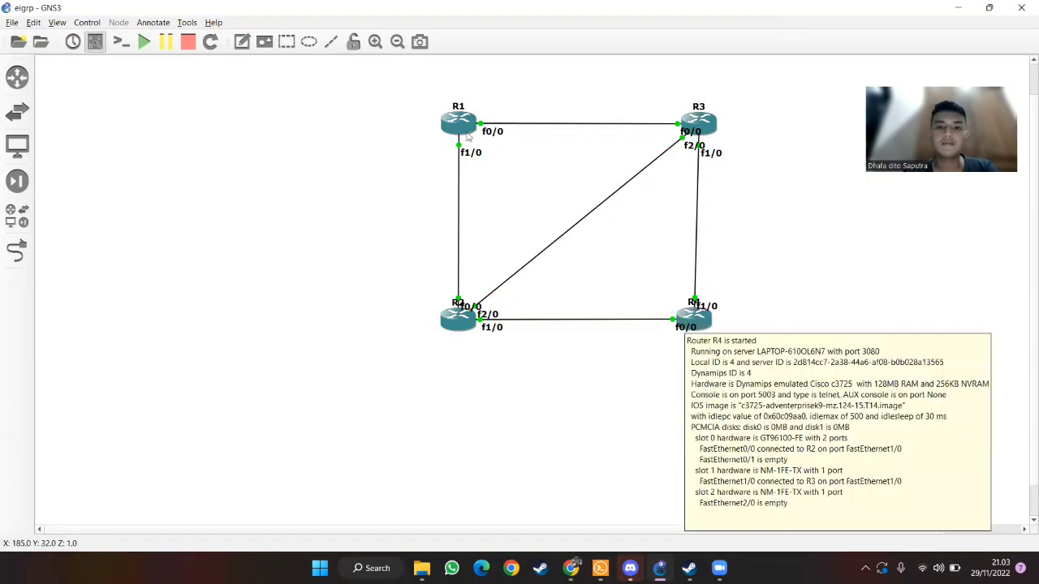
mouse_move(474, 131)
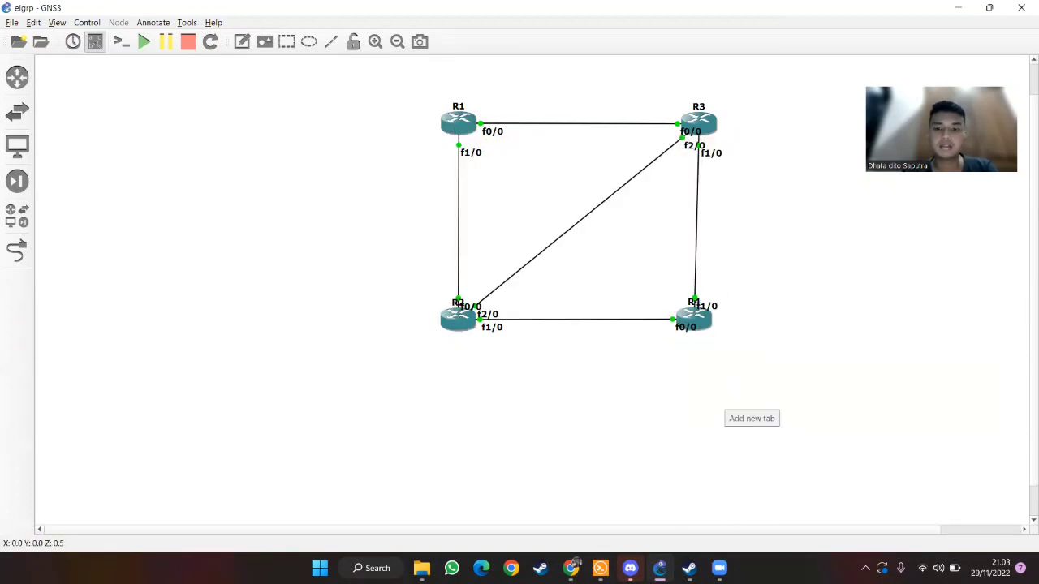
left_click(600, 568)
left_click(753, 392)
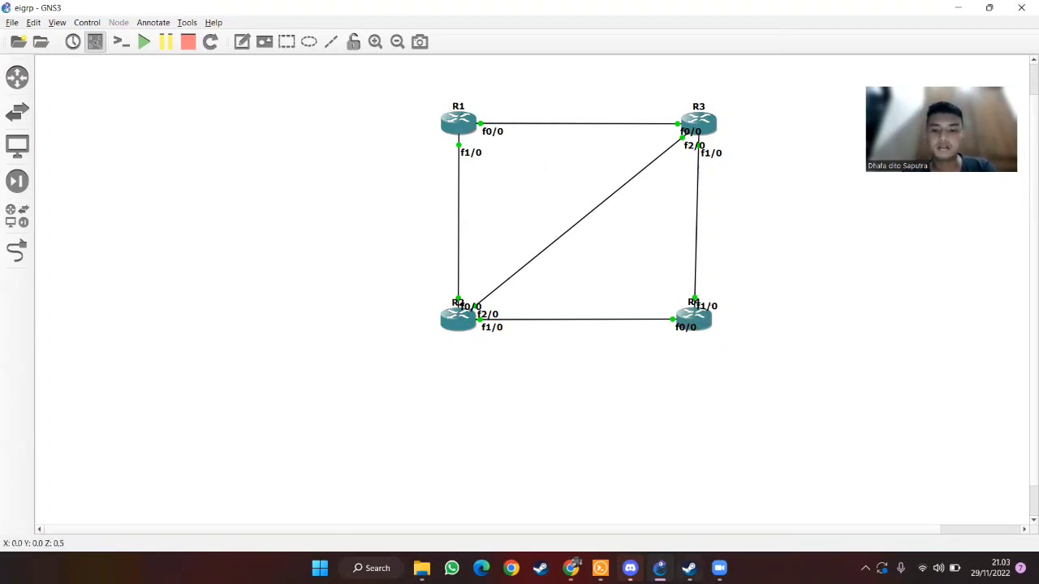
mouse_move(719, 569)
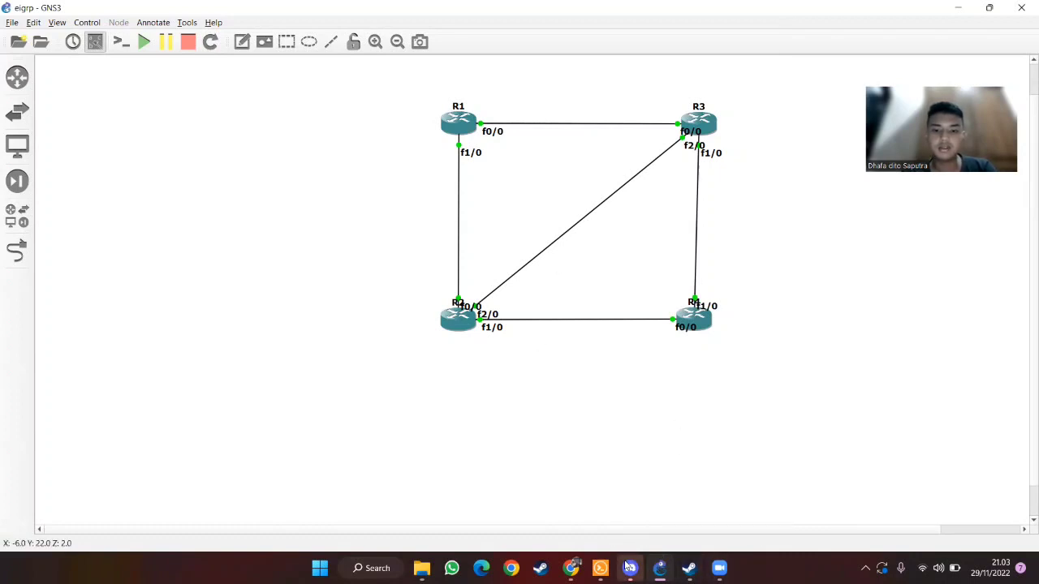
left_click(600, 568)
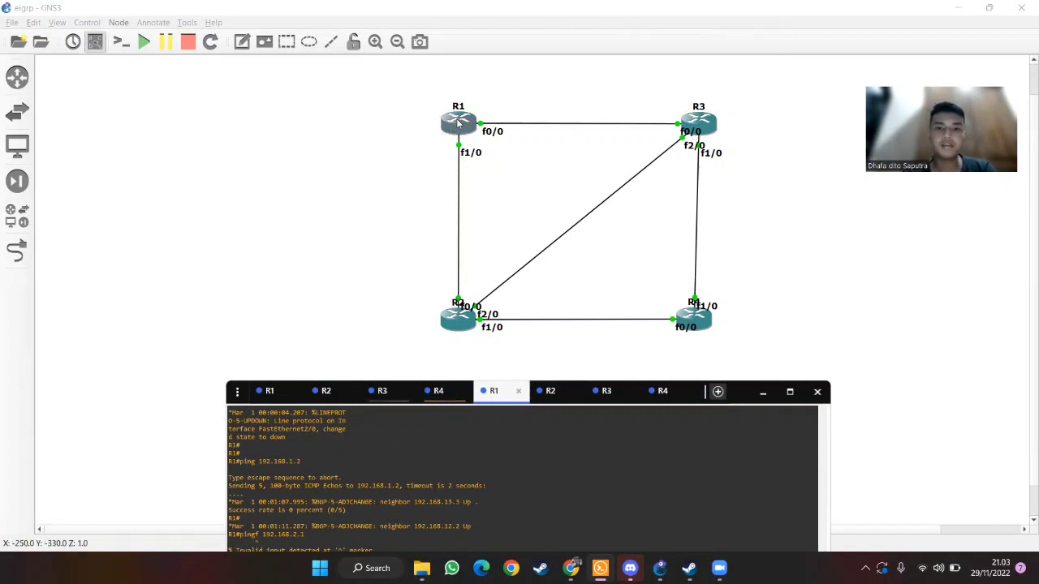
left_click(594, 233)
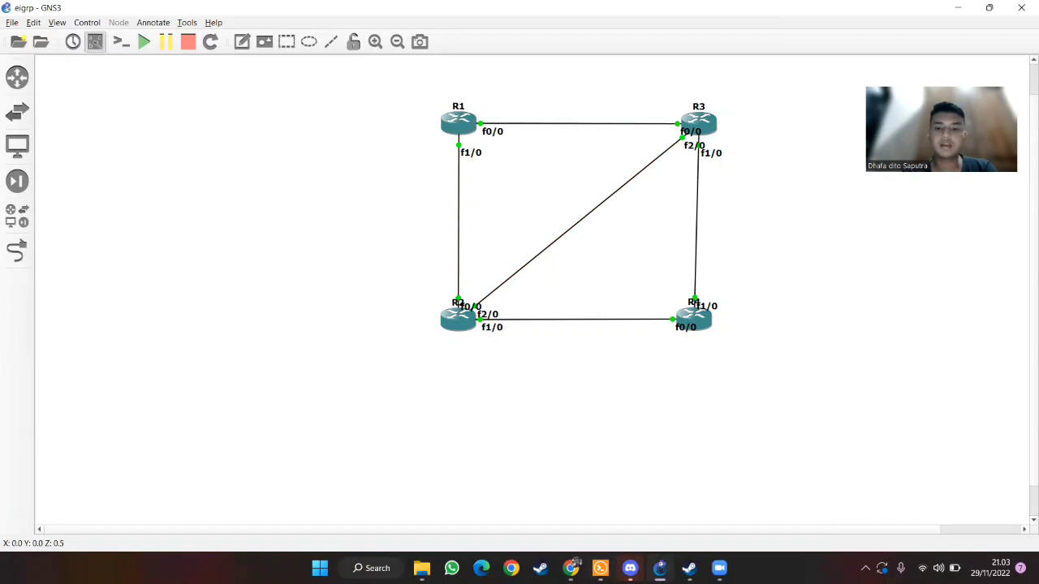
Step: Switch to Solar-PuTTY with R1's connected console and move its window up over the topology
mouse_move(660, 568)
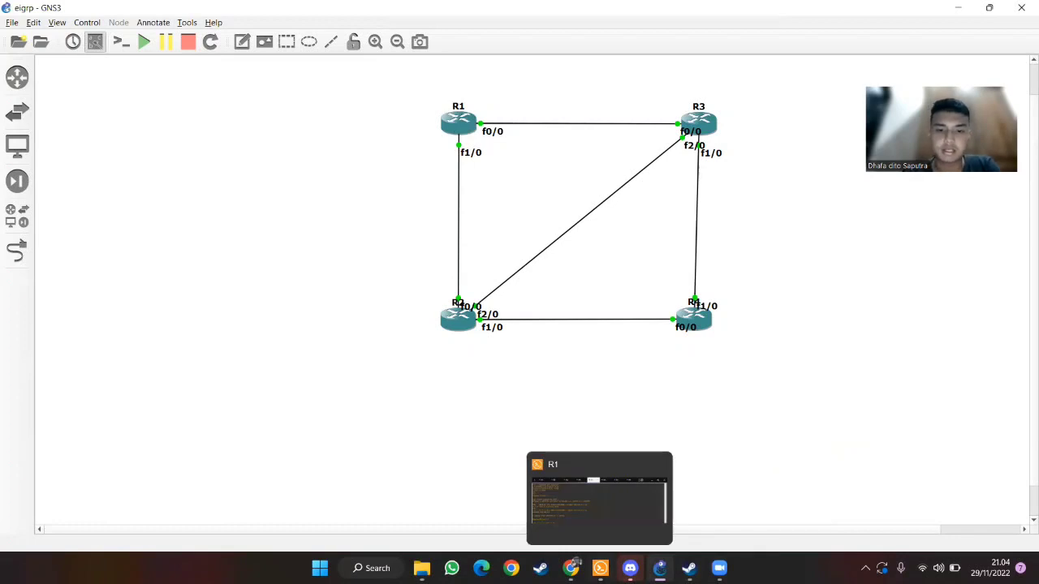
left_click(601, 568)
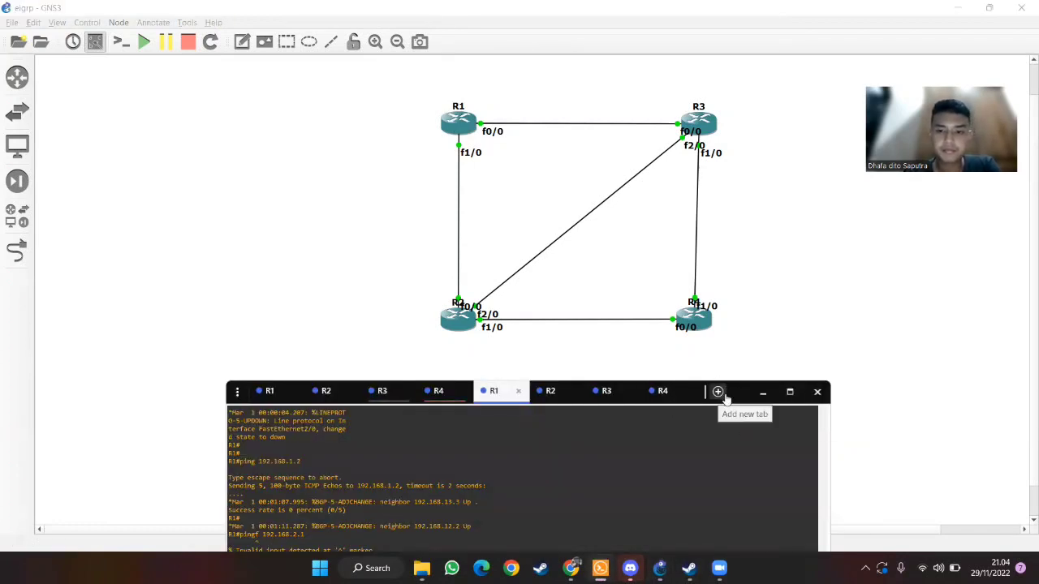
left_click_drag(720, 391, 720, 166)
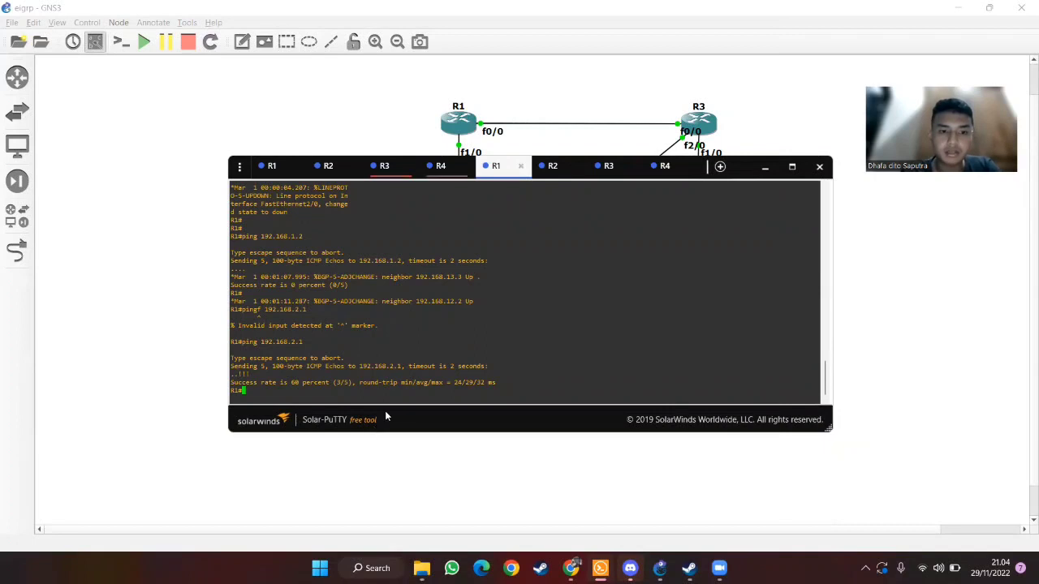
Step: Ping 192.168.2.1 from R1's console
type("ping 1")
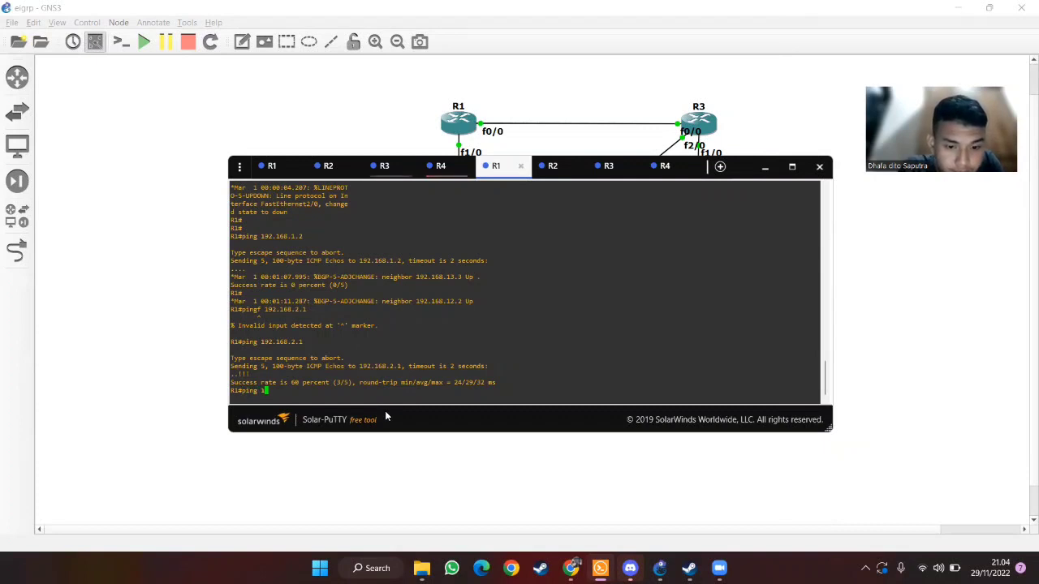
type("92.")
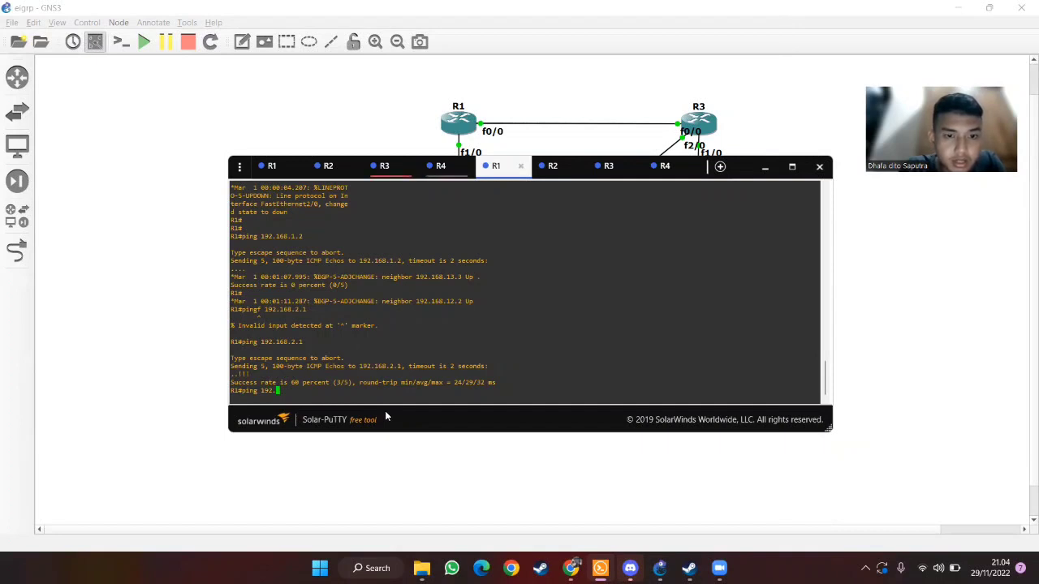
type("1")
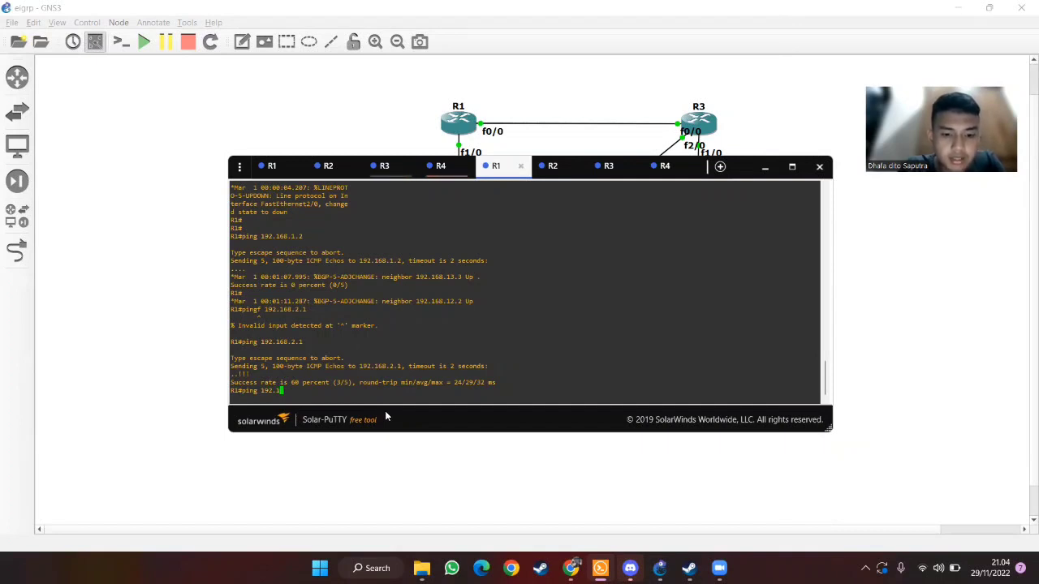
type("68")
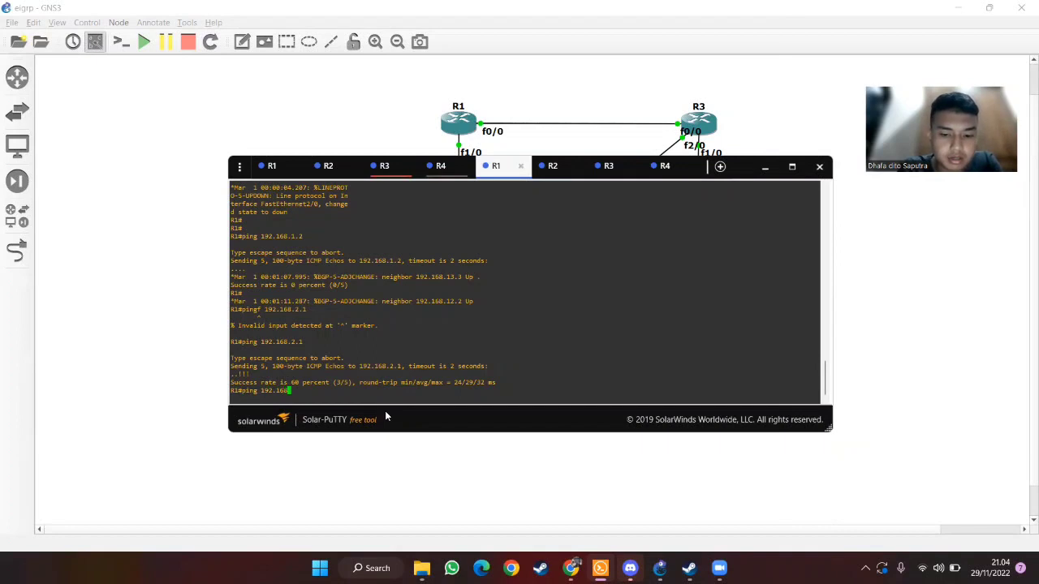
type(".")
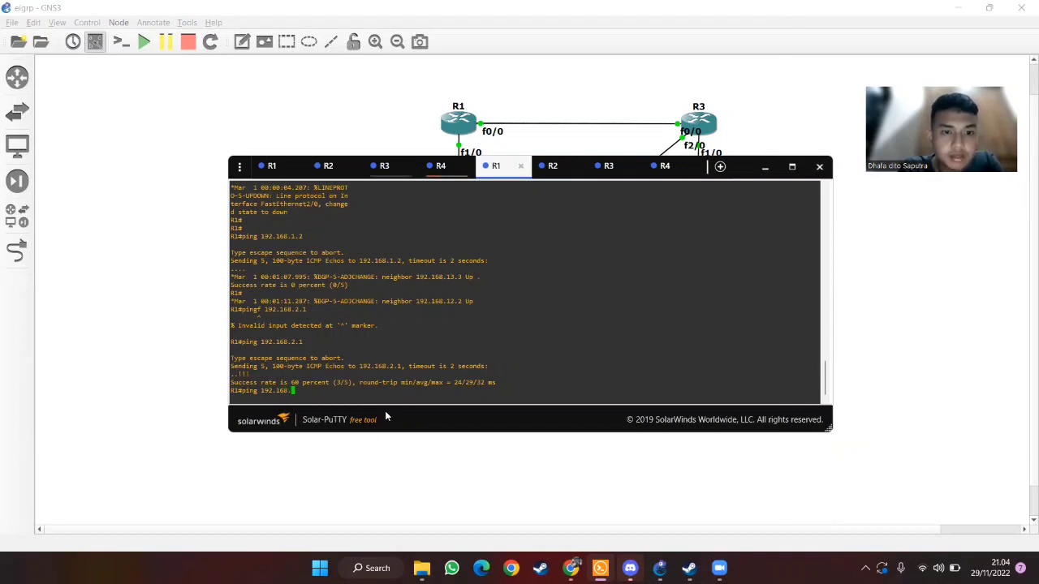
type("1.2")
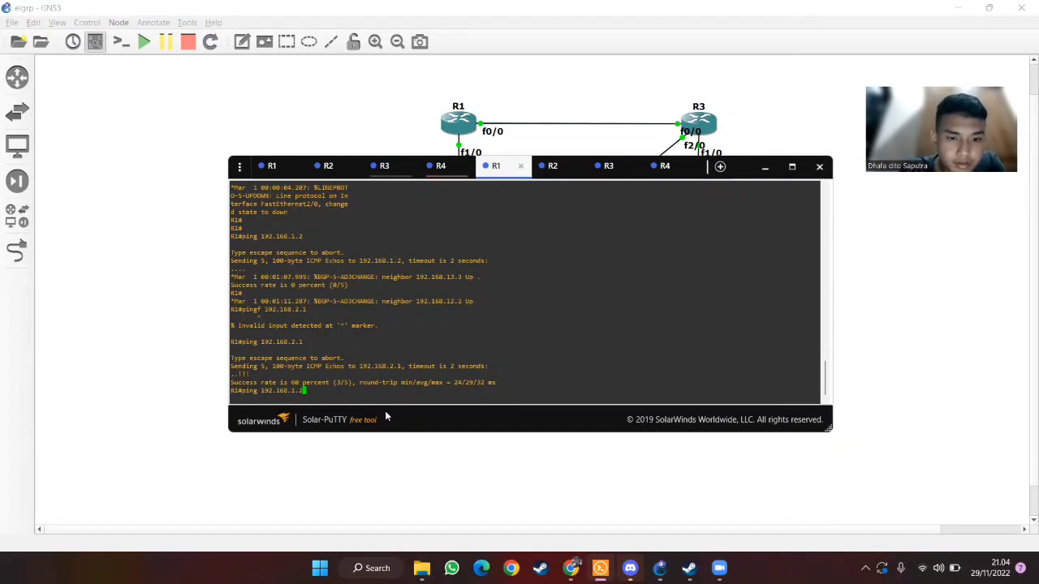
key("BackSpace")
key("BackSpace")
key("BackSpace")
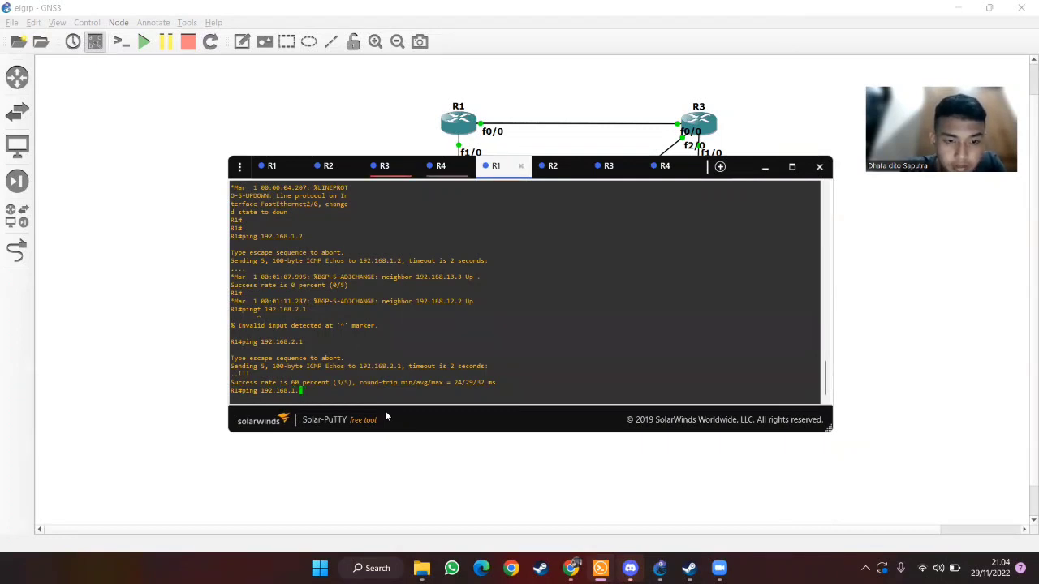
type("2.1")
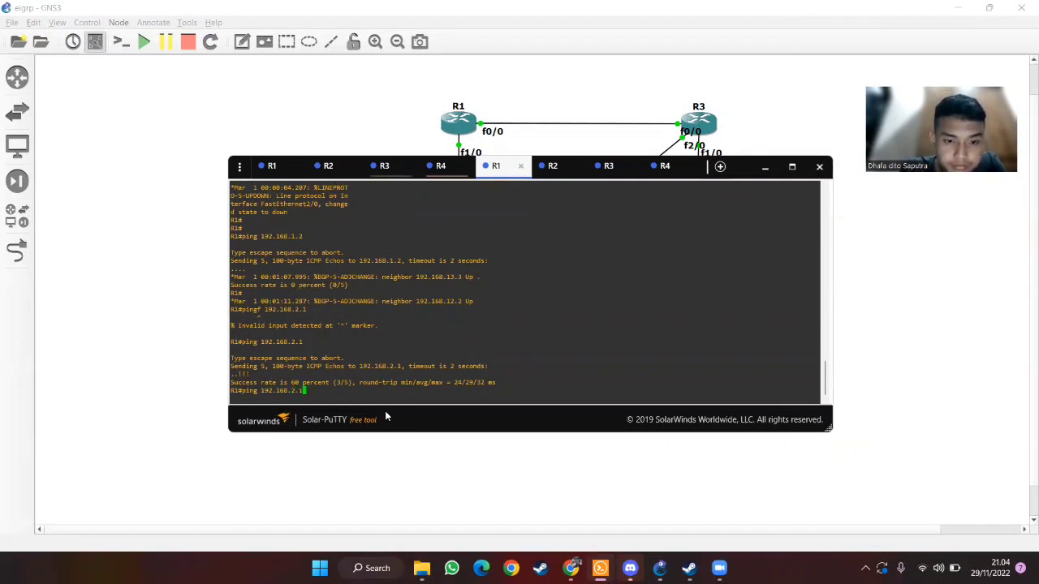
key("Return")
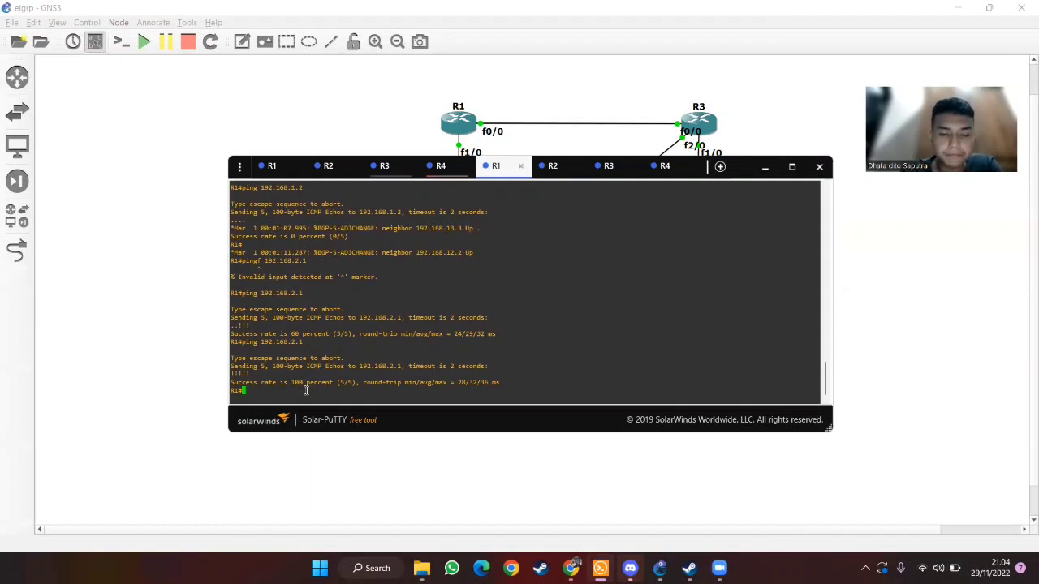
Step: Ping 192.168.3.1 from R1's console
type("ng 1")
type("92.1")
type("68")
type(".2")
type(".1")
key("Return")
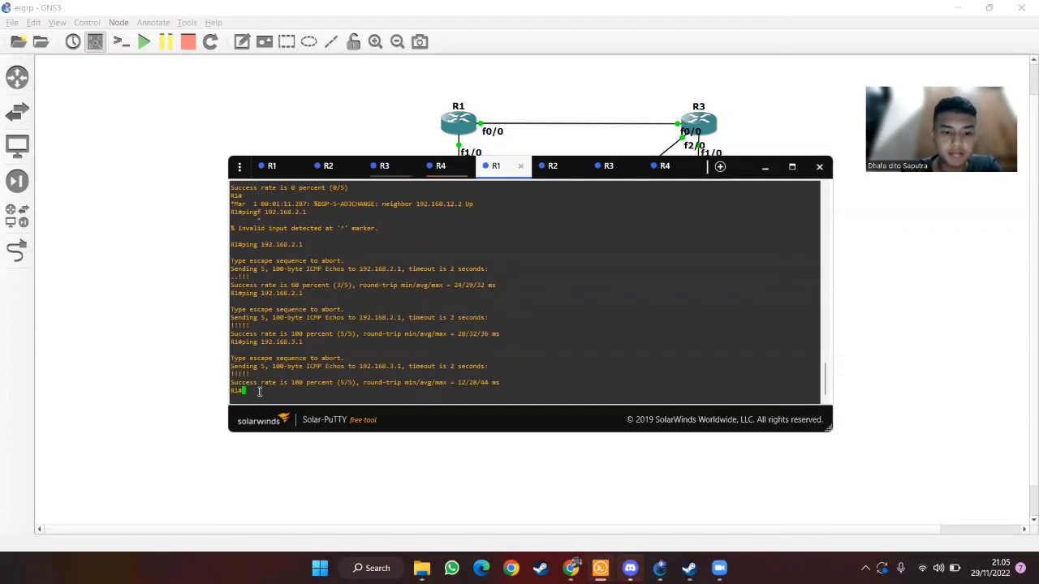
Step: Ping 192.168.4.1 from R1's console and return to the eigrp topology in GNS3
type("ping 192.")
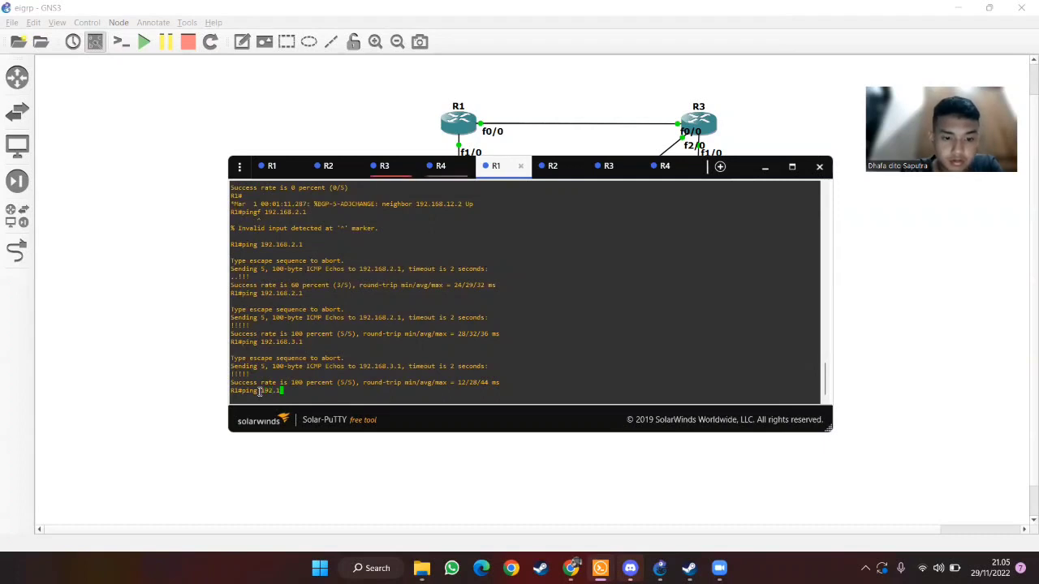
type("168")
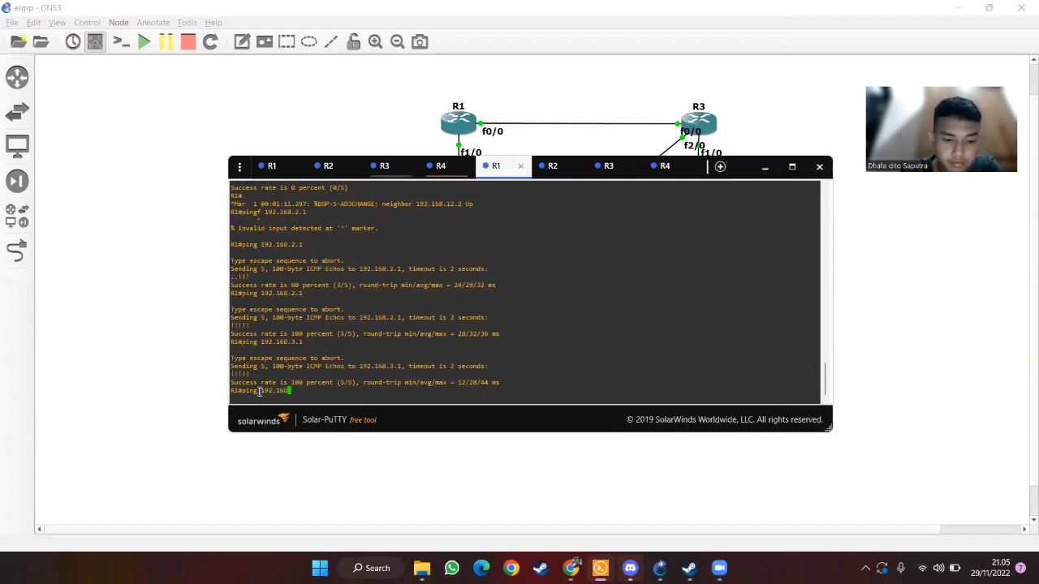
type(".4.1")
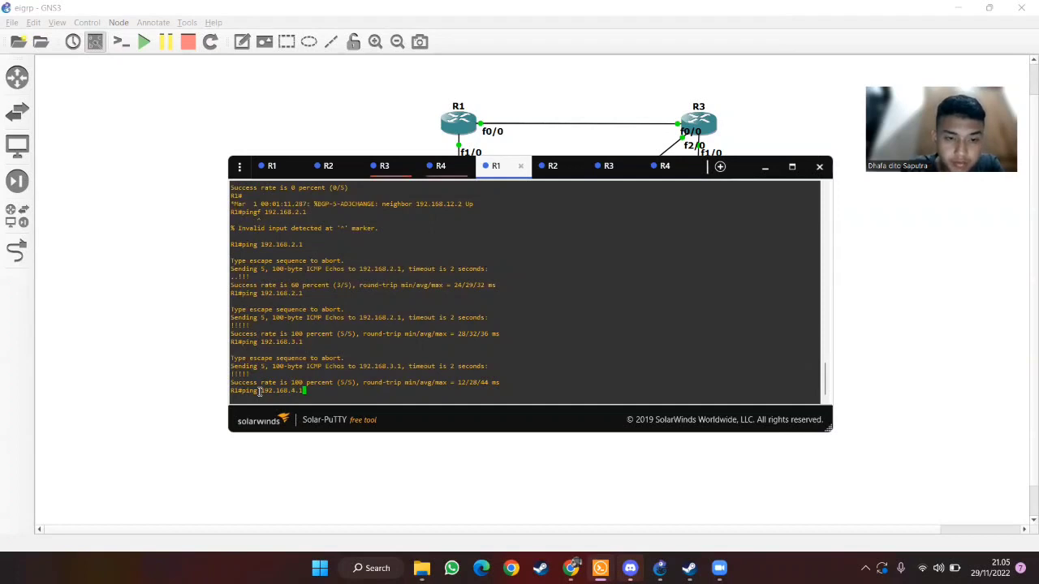
key("Return")
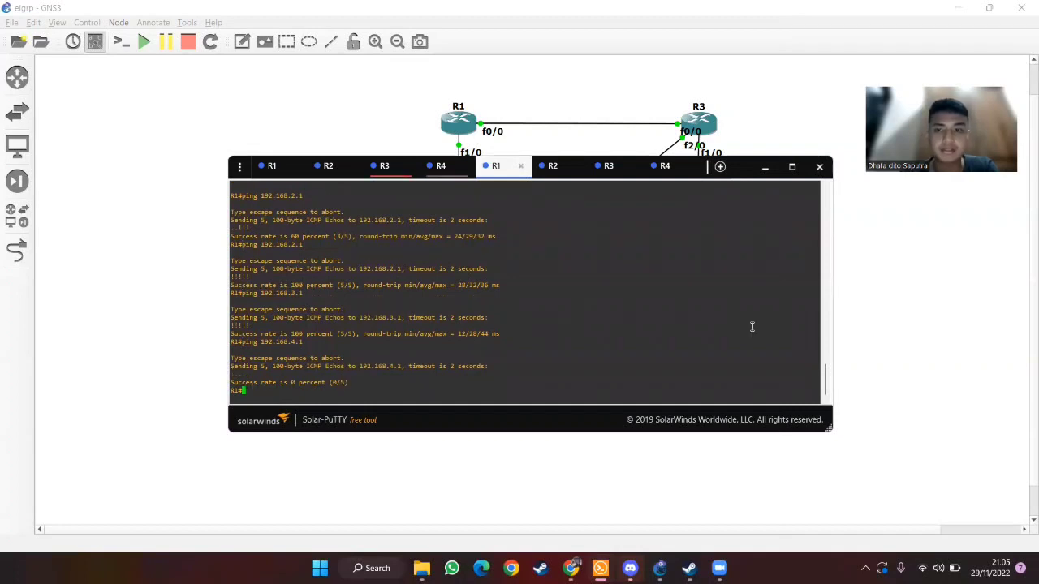
left_click(849, 85)
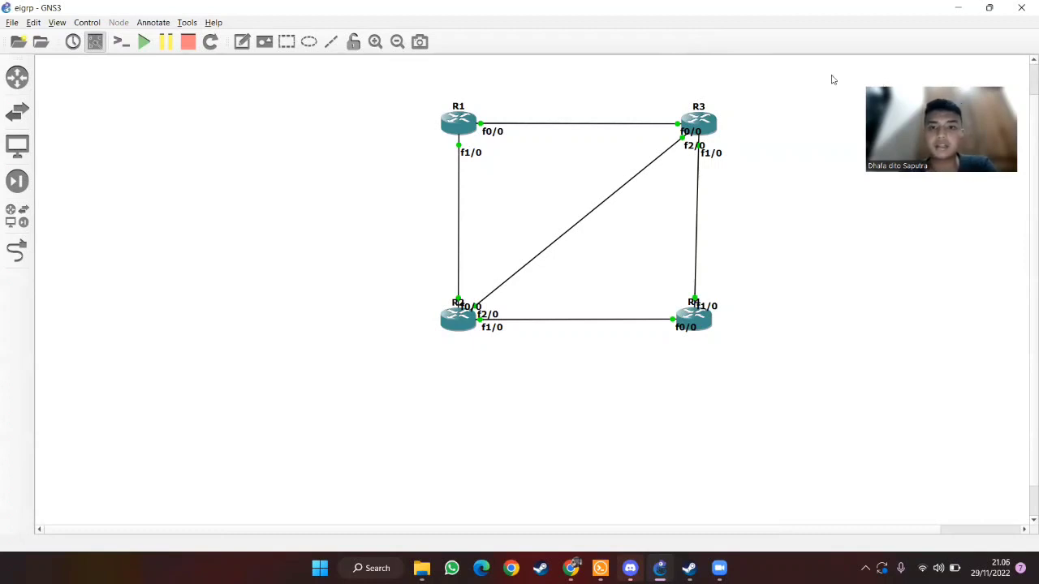
left_click(801, 31)
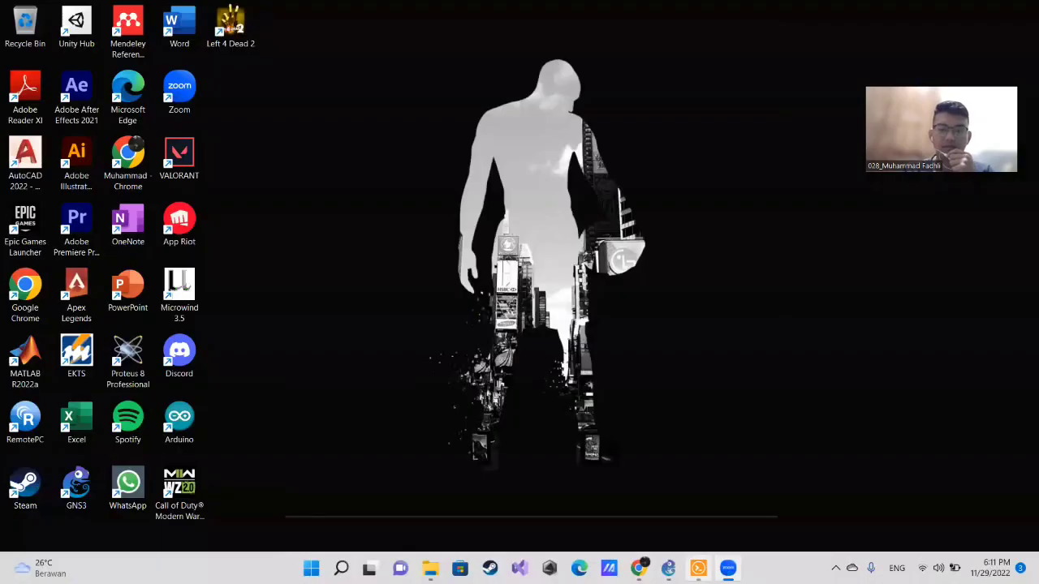
Step: Look at ESW1's console in Solar-PuTTY and the BGP ASLI topology in GNS3, ending on ESW1's console
left_click(698, 568)
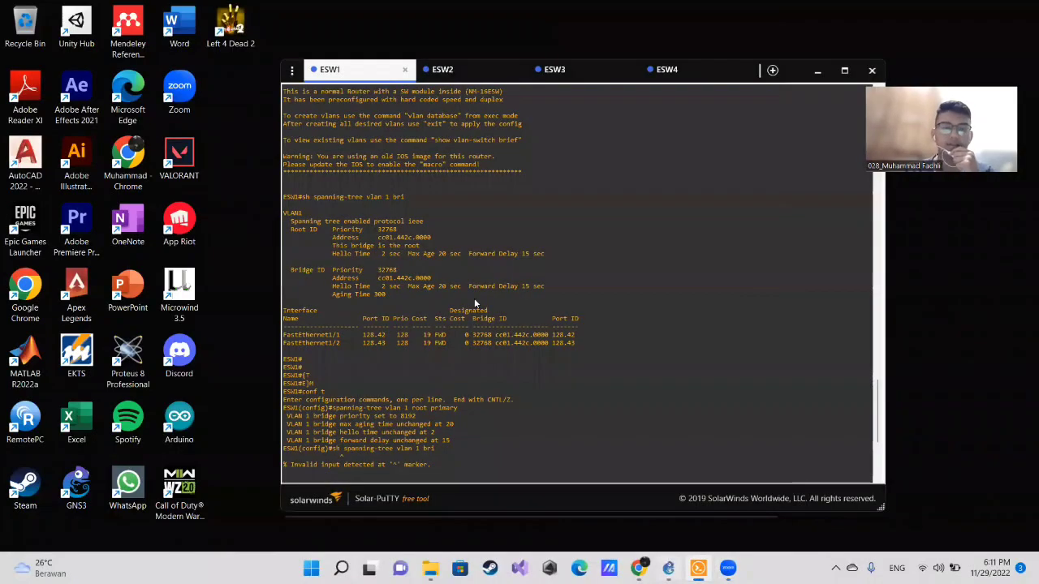
key("alt+Tab")
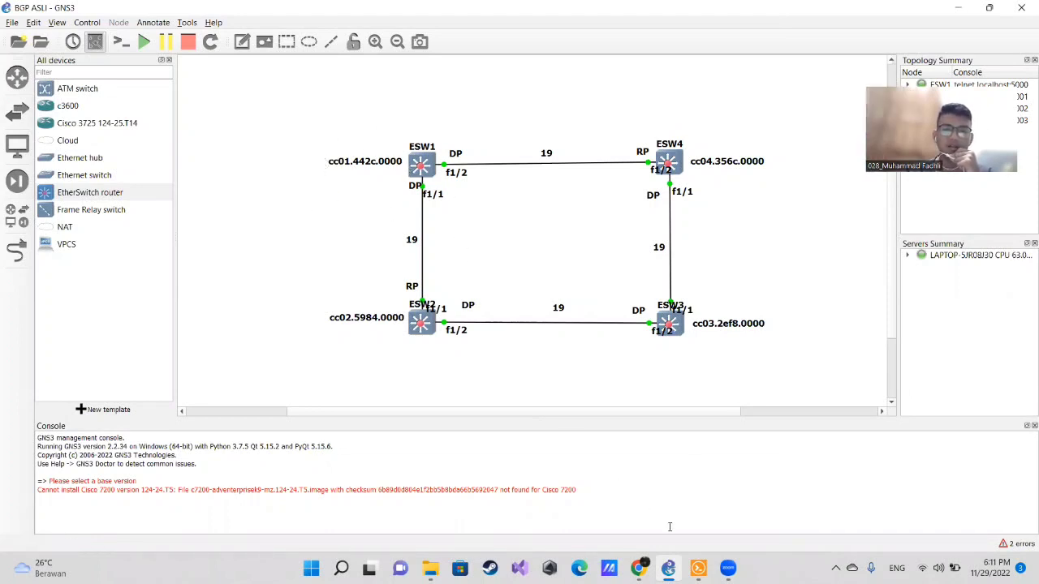
mouse_move(698, 568)
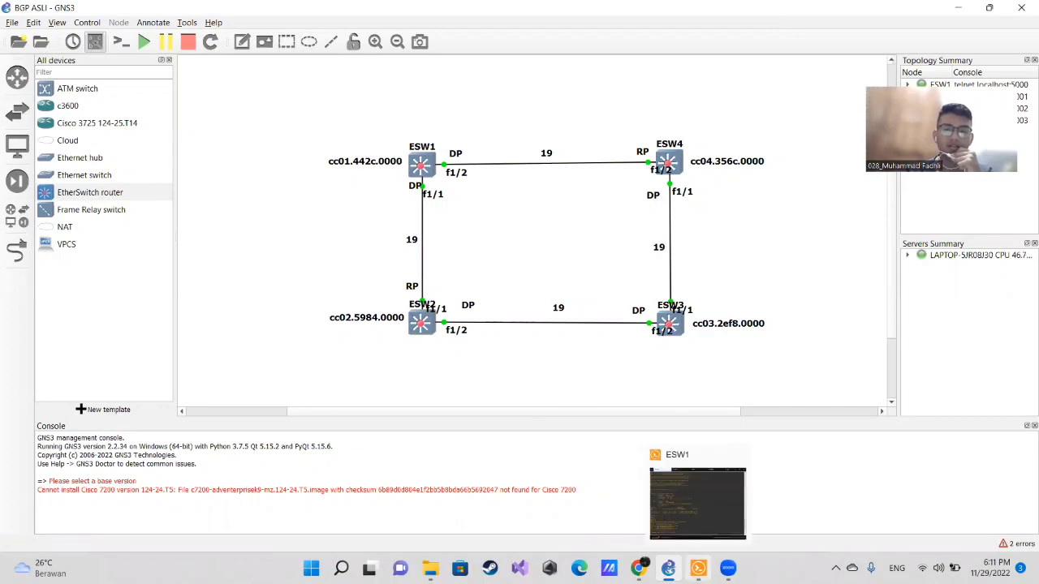
left_click(697, 503)
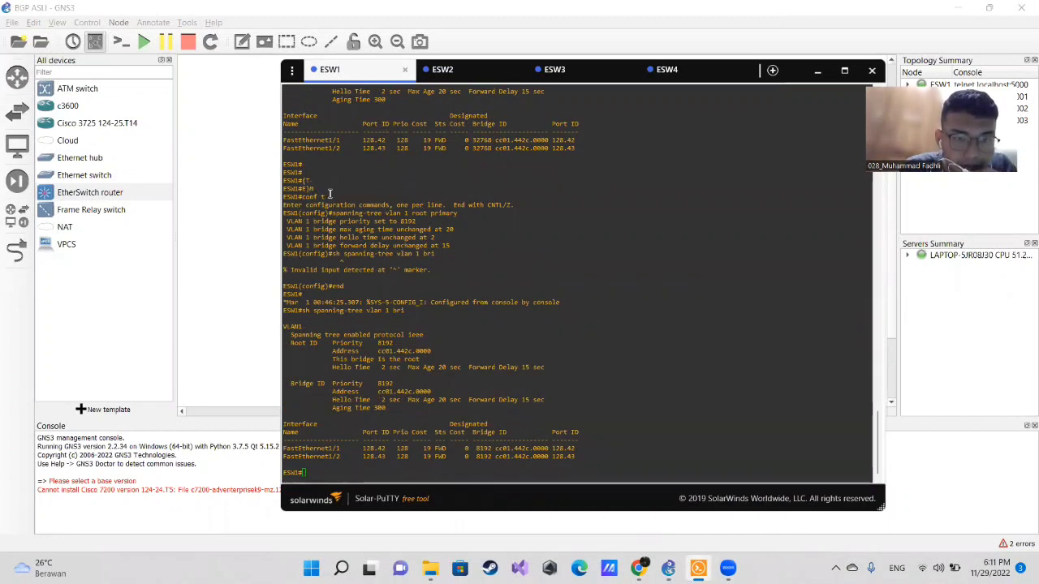
Step: Review ESW1's console history, highlighting the conf t command and the earliest sh spanning-tree vlan 1 bri command
left_click_drag(328, 195, 307, 193)
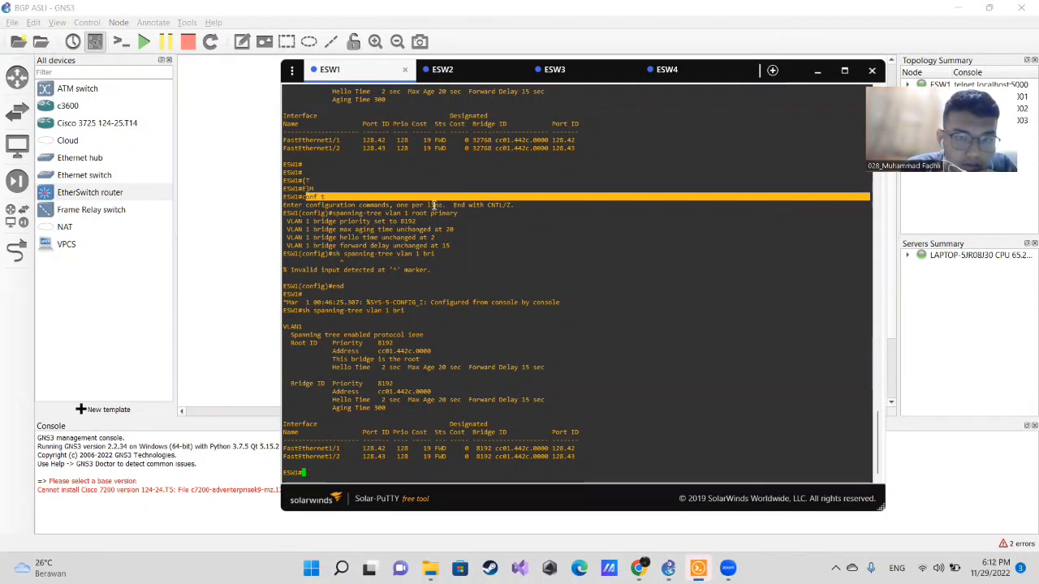
left_click(348, 287)
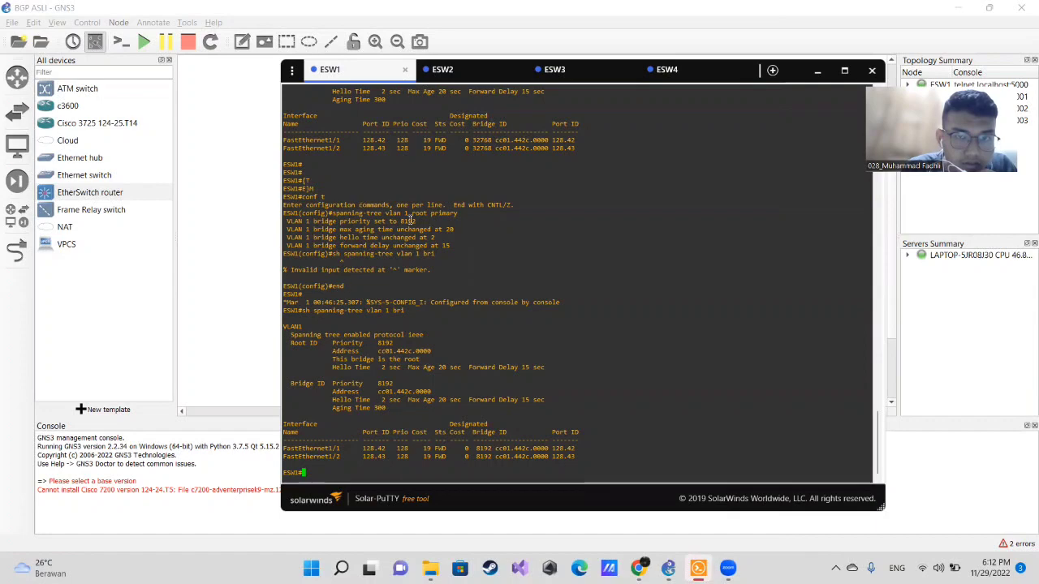
scroll(410, 219, "up", 10)
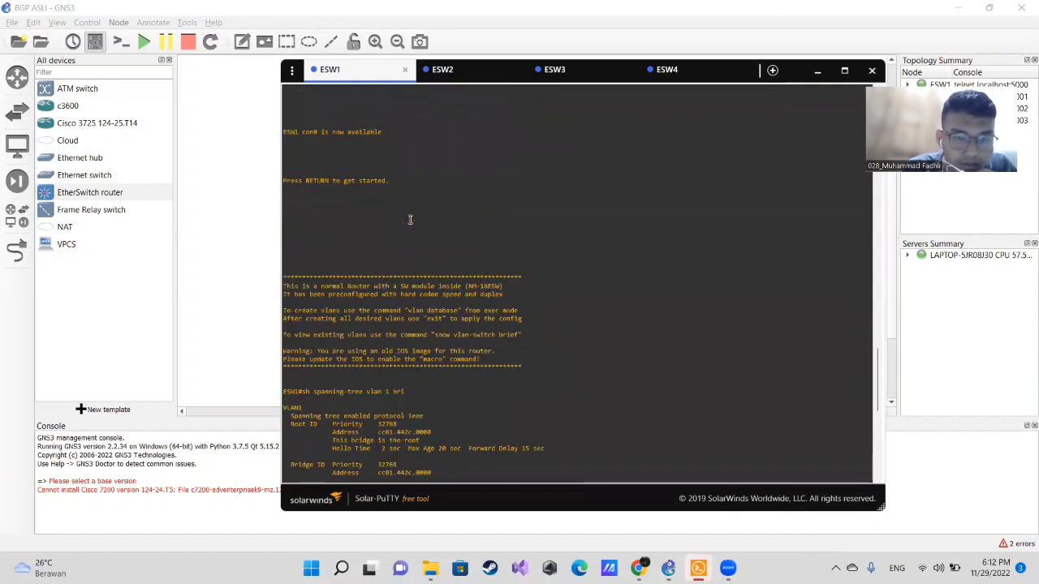
scroll(409, 219, "down", 8)
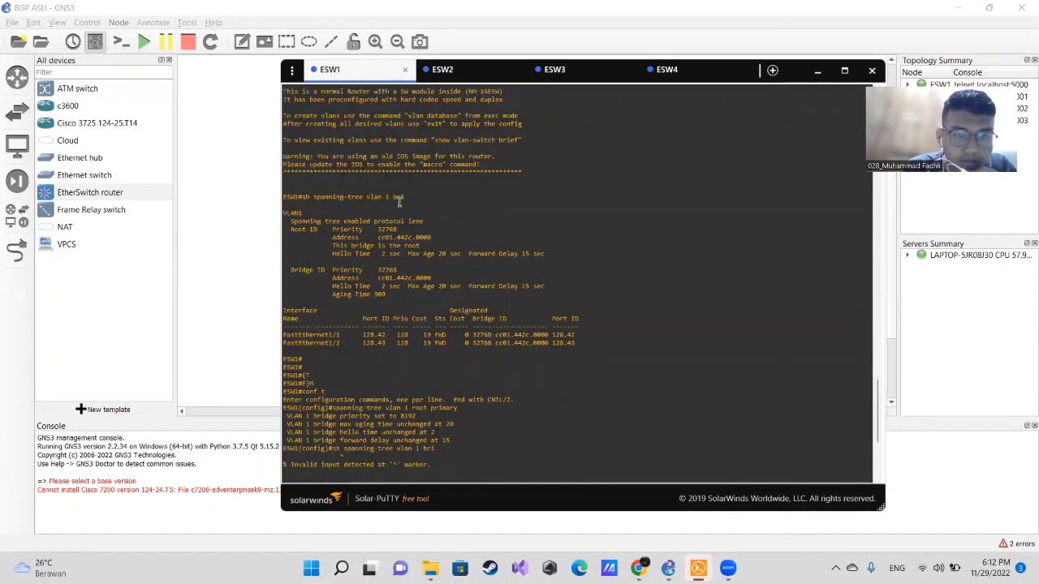
left_click_drag(406, 197, 317, 195)
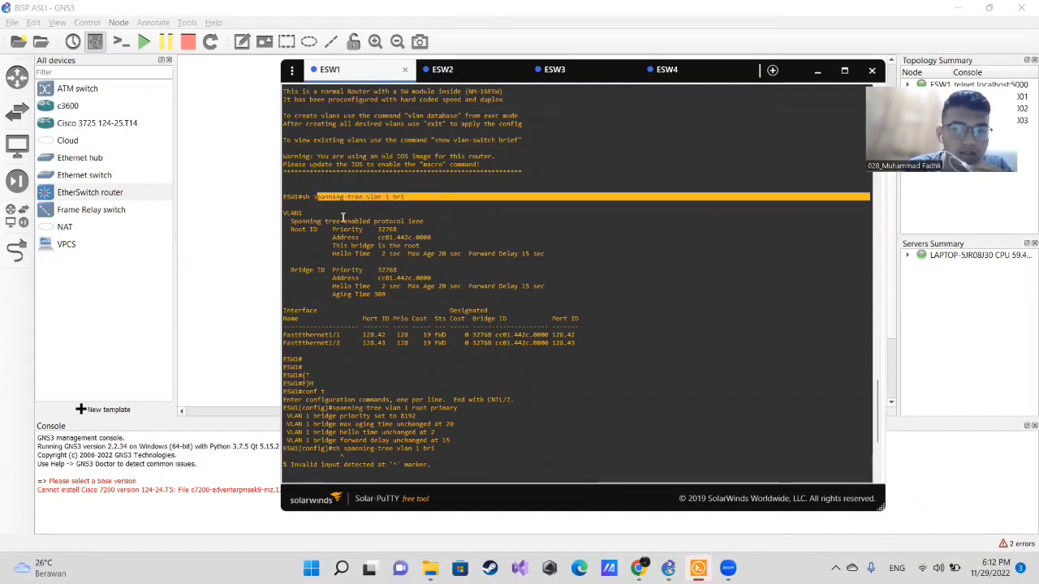
left_click(351, 256)
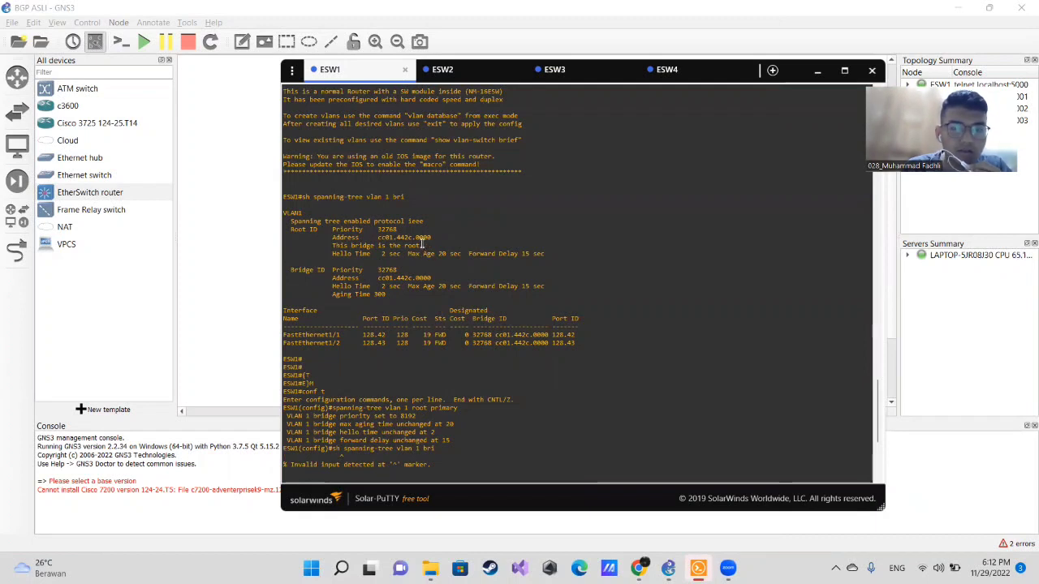
Step: Check the topology labels against ESW1's first spanning-tree output, highlighting its root-bridge line and Bridge ID address
left_click(274, 221)
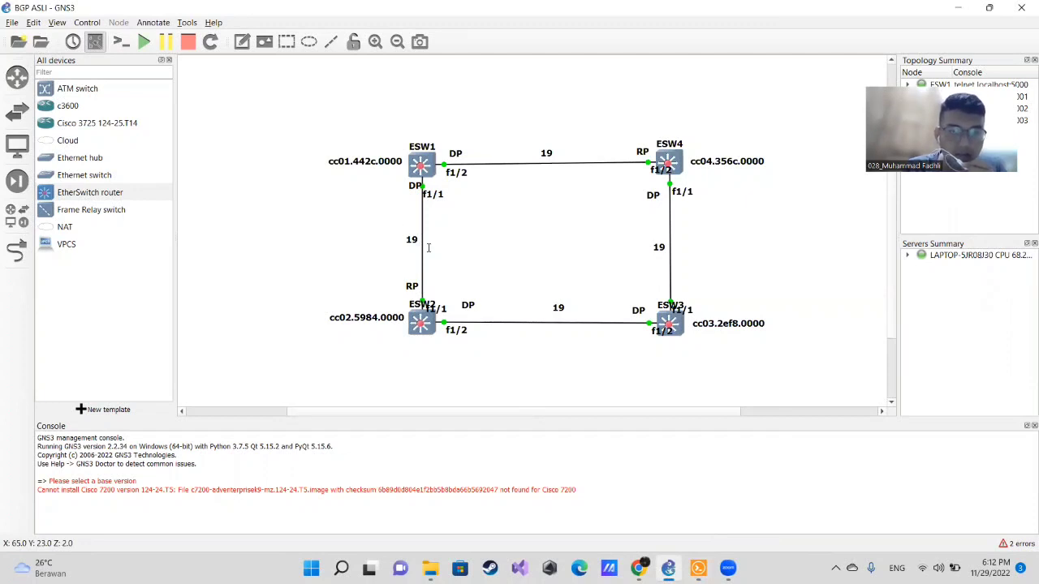
key("alt+Tab")
left_click_drag(429, 247, 334, 243)
left_click(345, 242)
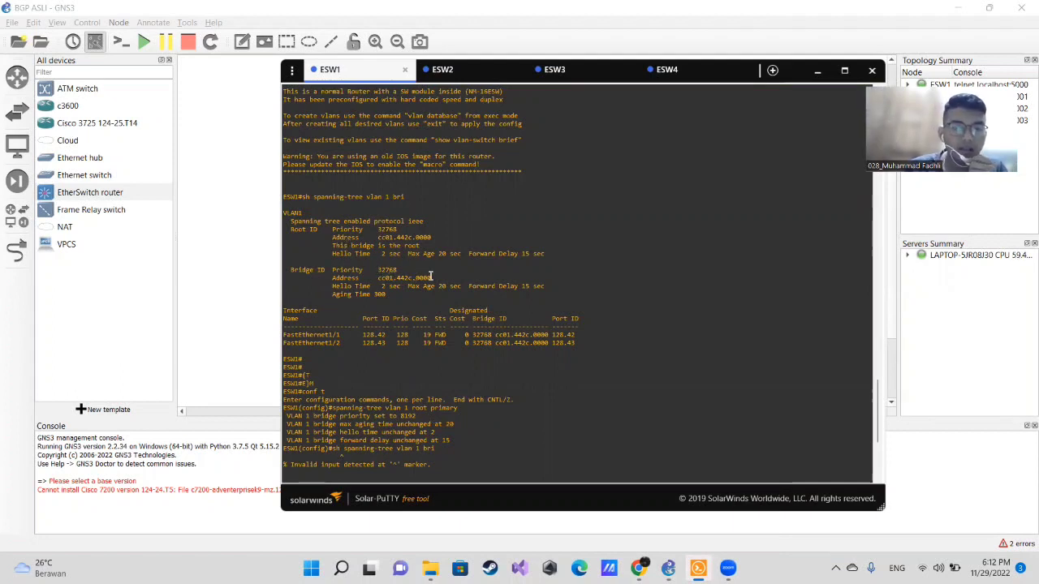
left_click_drag(433, 278, 379, 277)
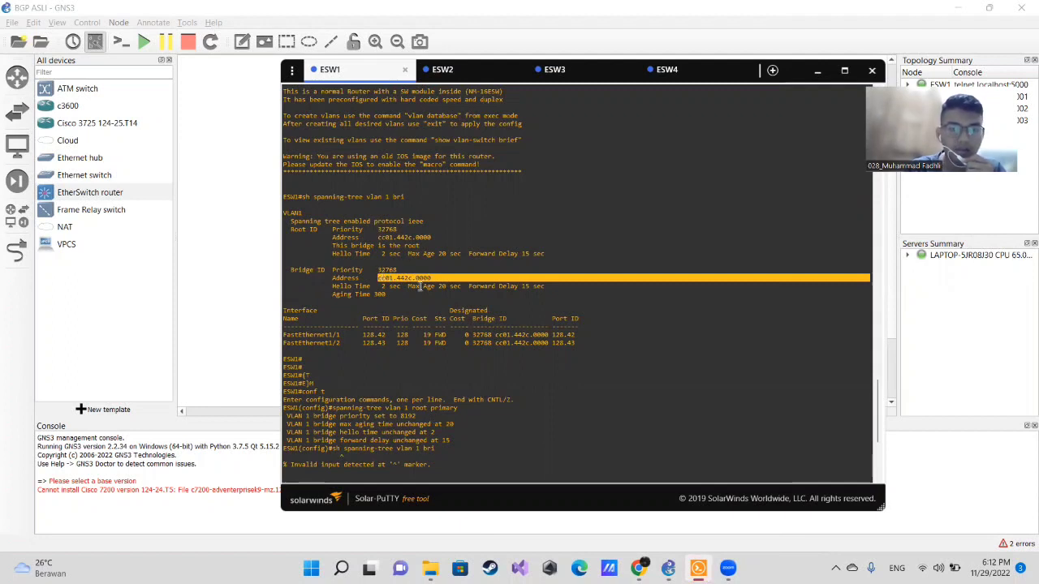
left_click(420, 330)
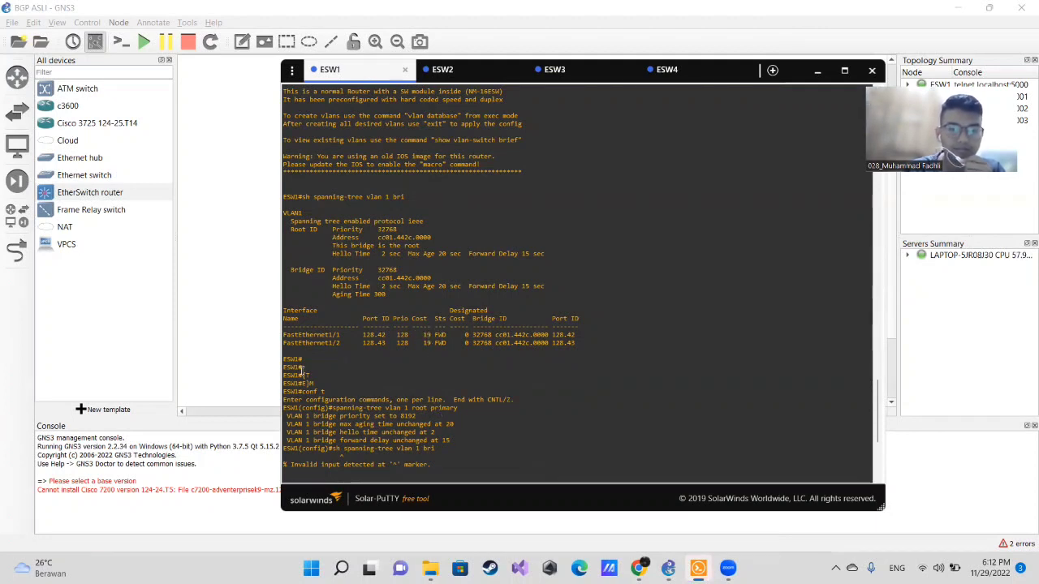
Step: Review ESW2's first sh spanning-tree vlan 1 bri output in its console, highlighting the Root ID cost line and the Bridge ID address
left_click(456, 73)
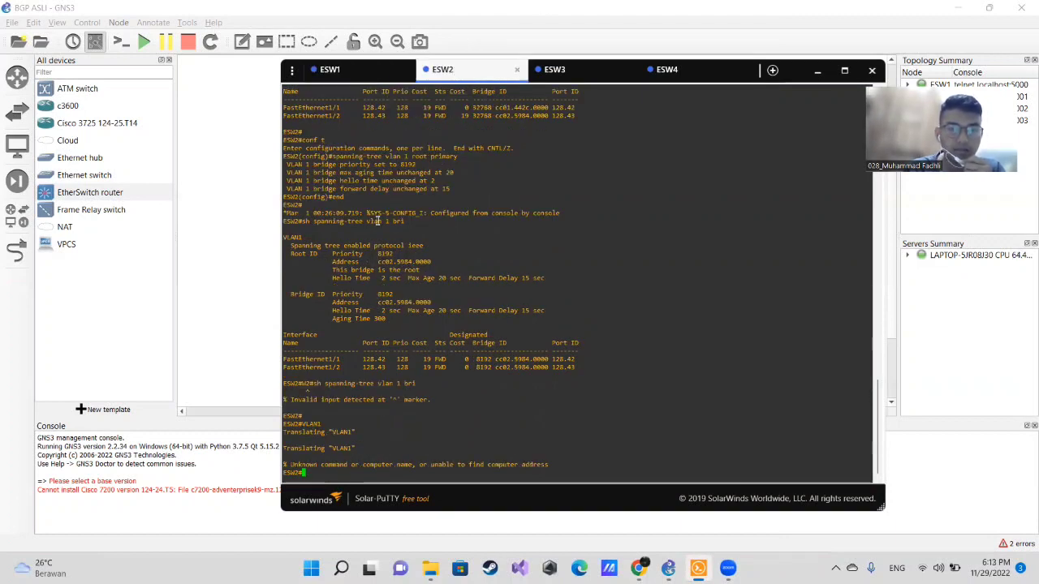
scroll(378, 220, "up", 15)
scroll(378, 221, "down", 4)
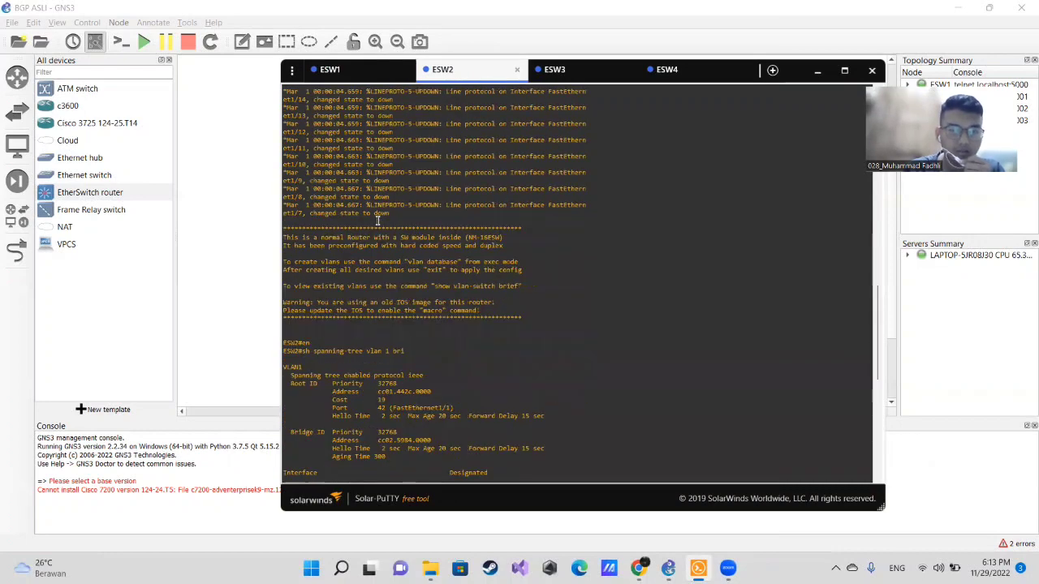
double_click(461, 398)
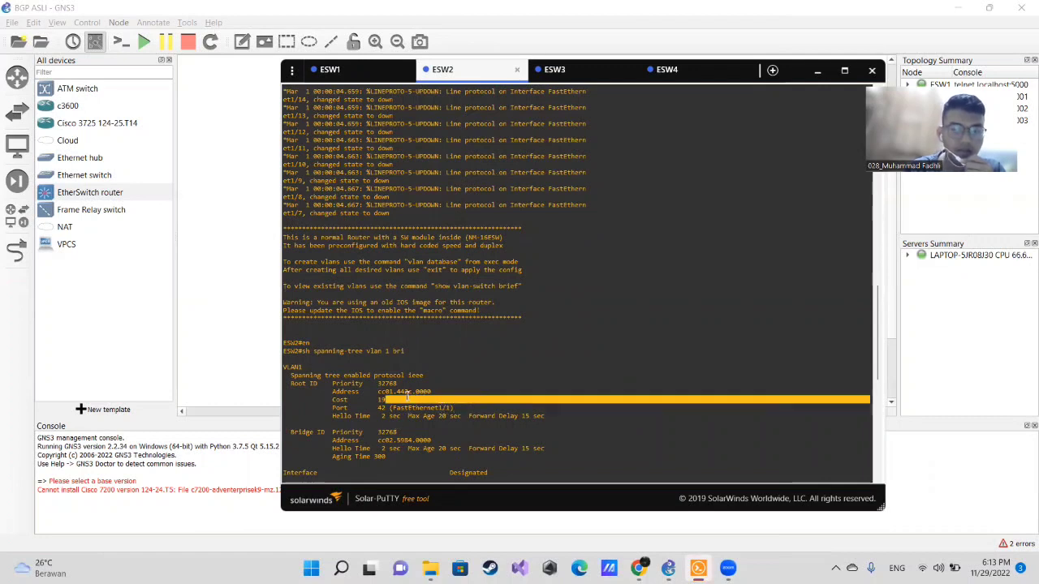
left_click(352, 401)
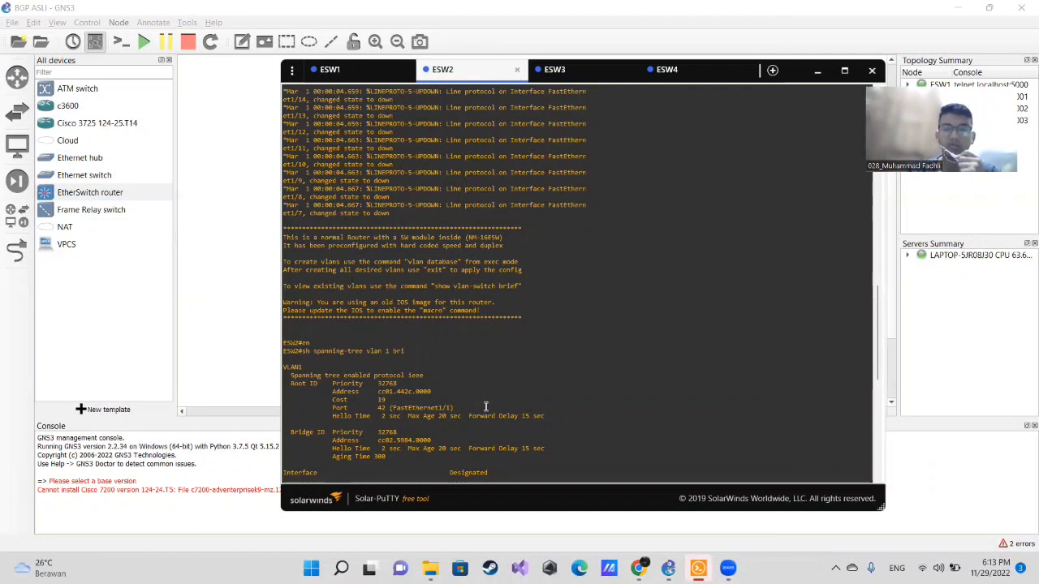
left_click_drag(439, 440, 378, 435)
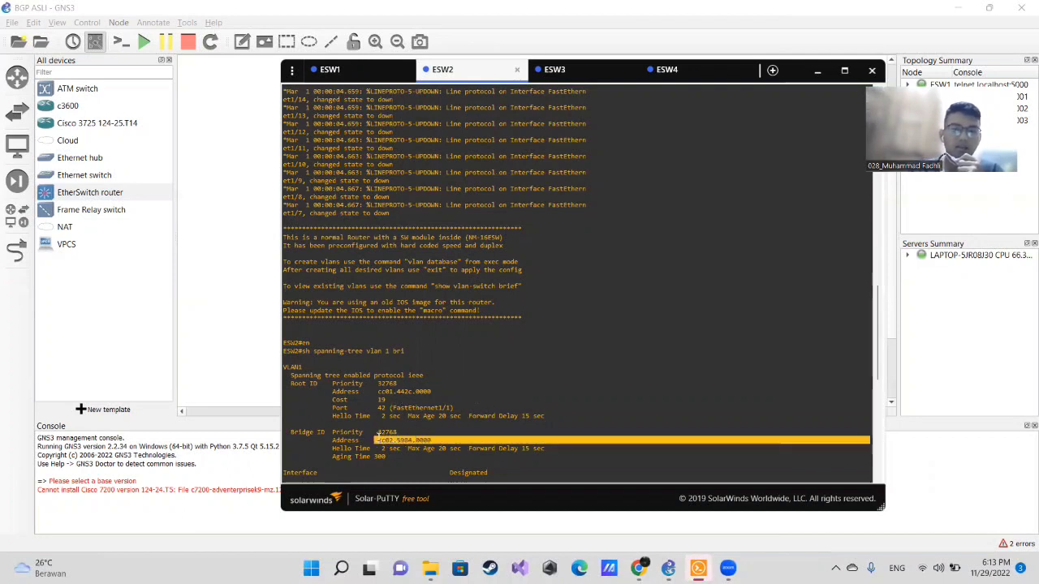
scroll(377, 436, "down", 8)
left_click(433, 307)
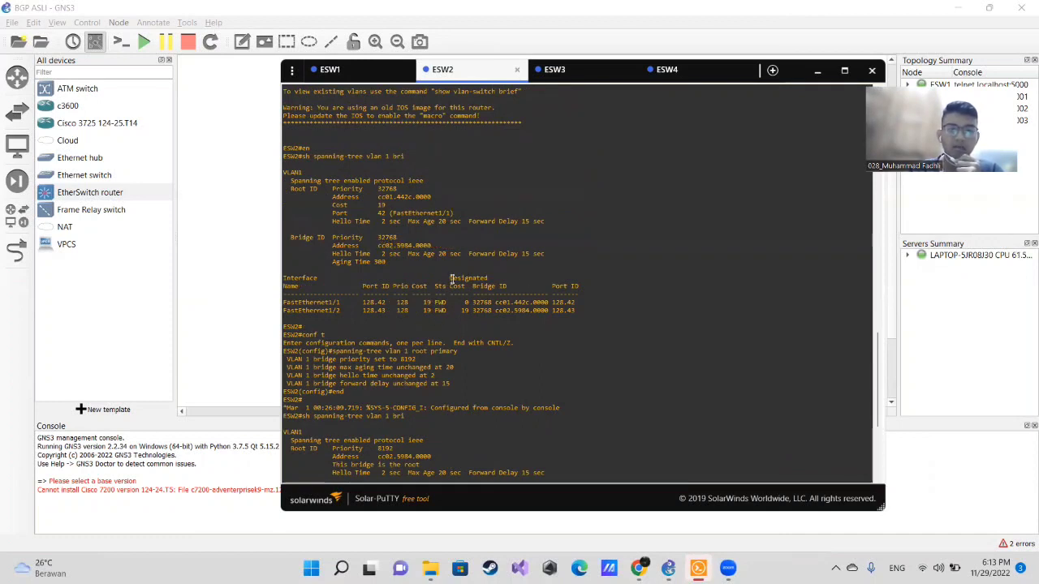
Step: Look at the spanning-tree outputs in the ESW3 and ESW4 consoles, then return to the BGP ASLI topology in GNS3
left_click(568, 71)
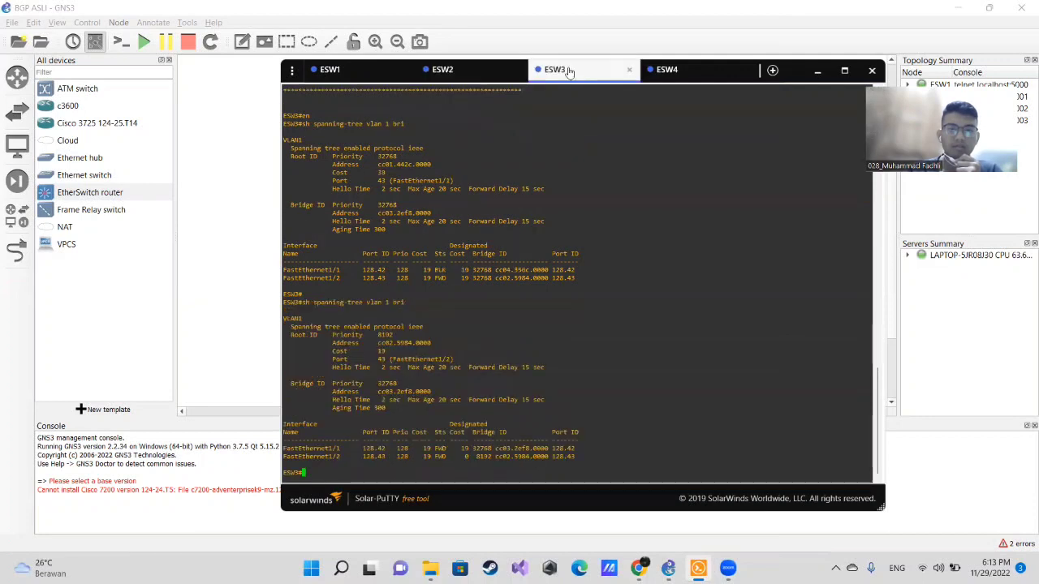
left_click(675, 73)
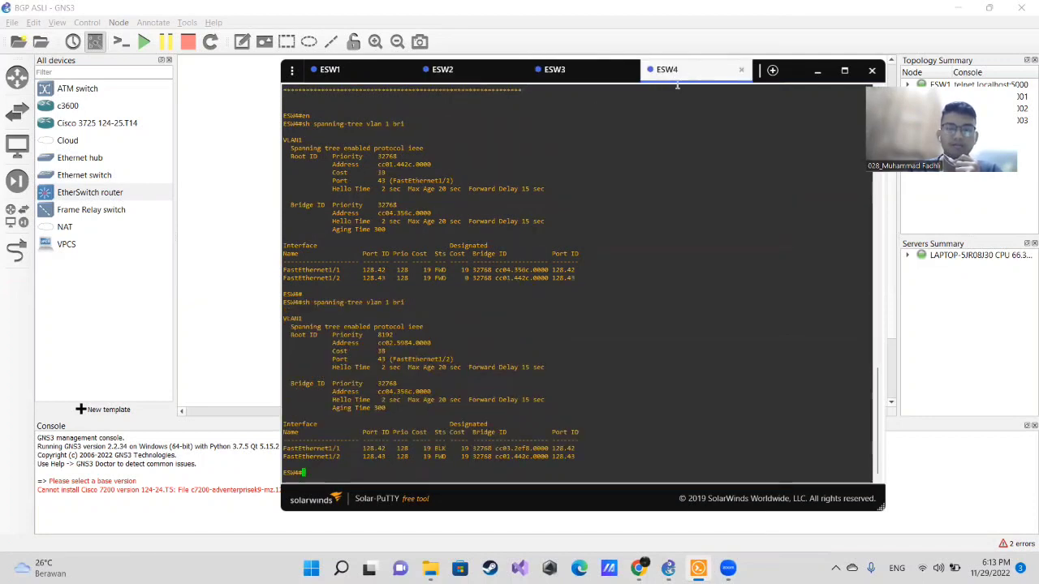
left_click(819, 74)
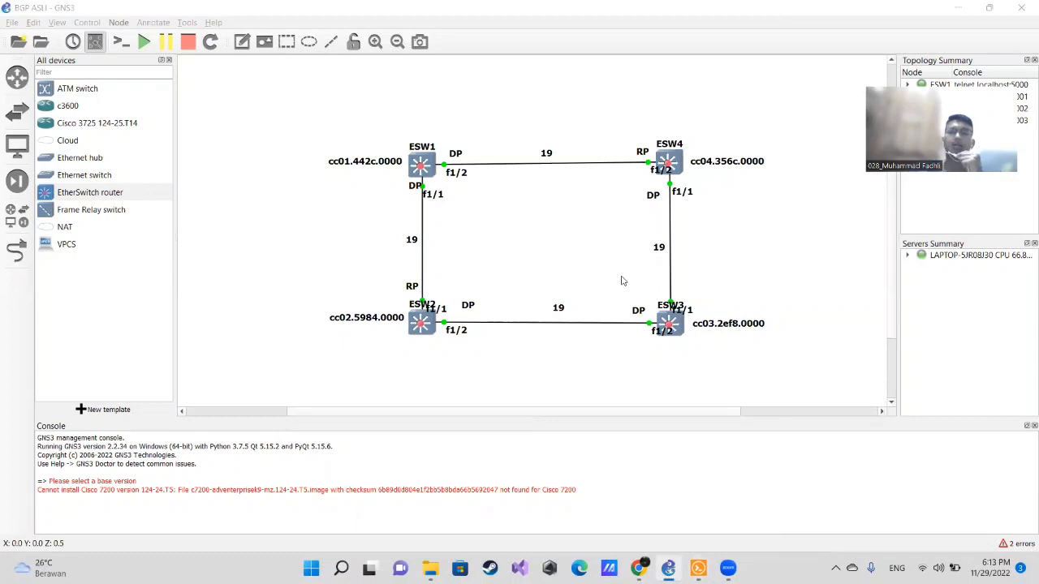
Step: Examine the switches and the ESW1–ESW4 link cost label, and nudge ESW1 up slightly to level its link to ESW4
left_click(549, 156)
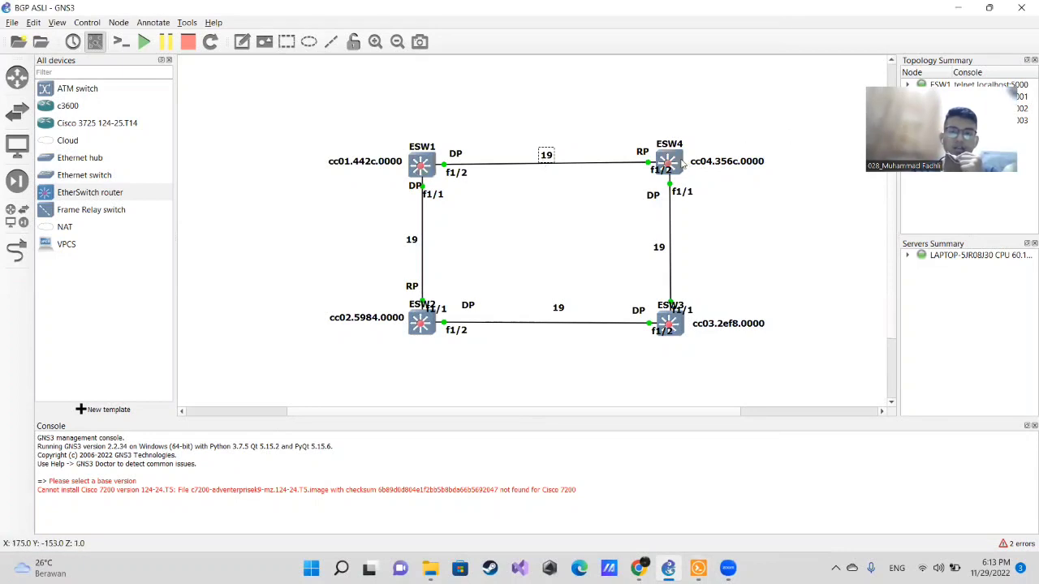
mouse_move(679, 162)
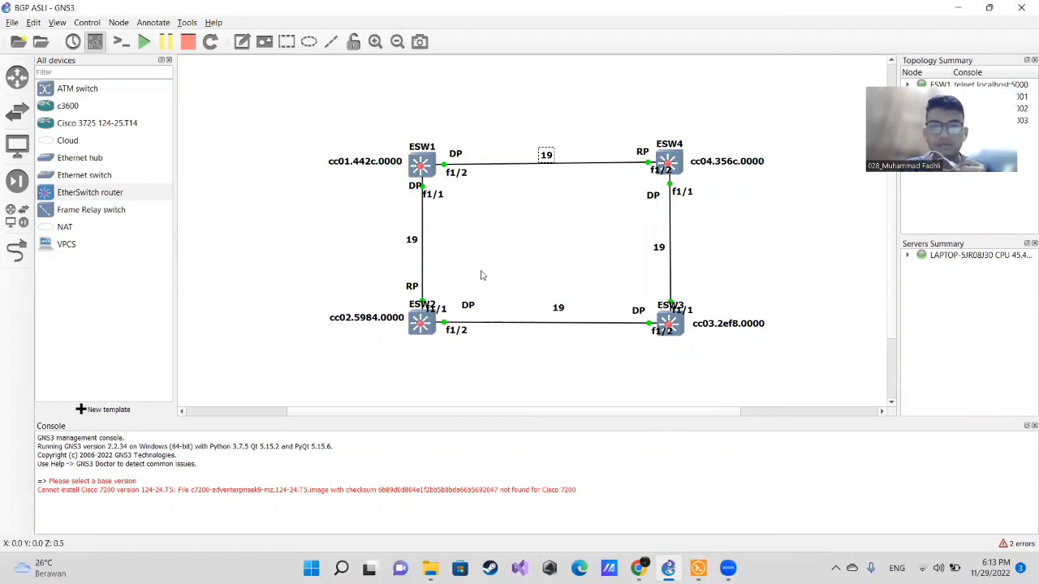
mouse_move(421, 170)
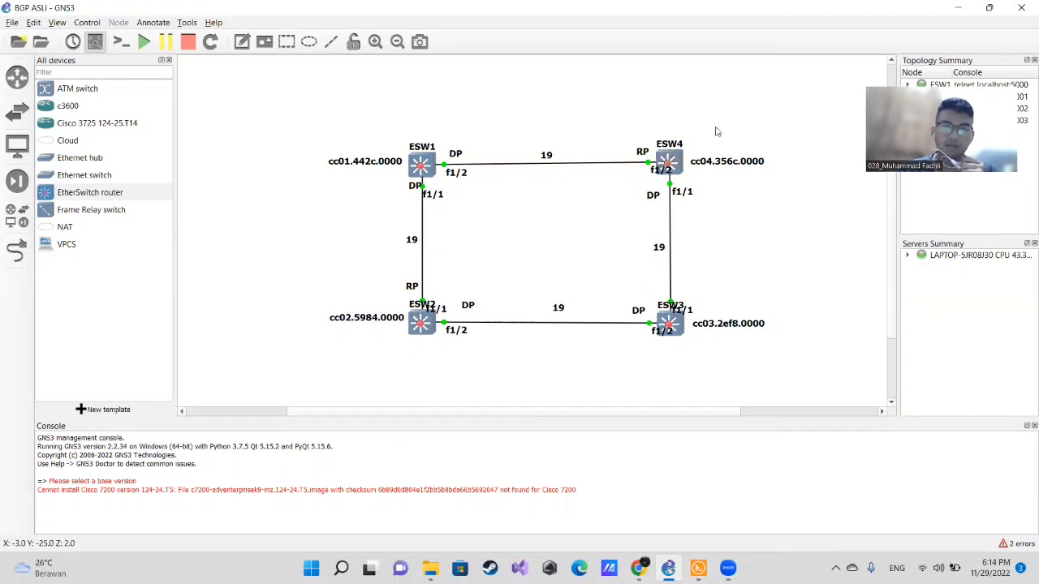
mouse_move(679, 152)
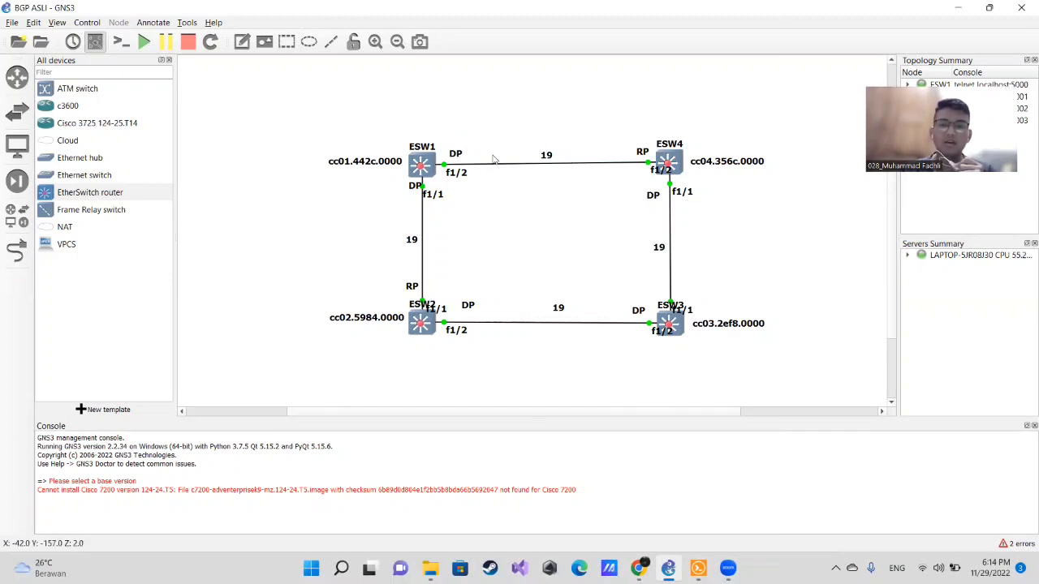
left_click_drag(424, 163, 426, 162)
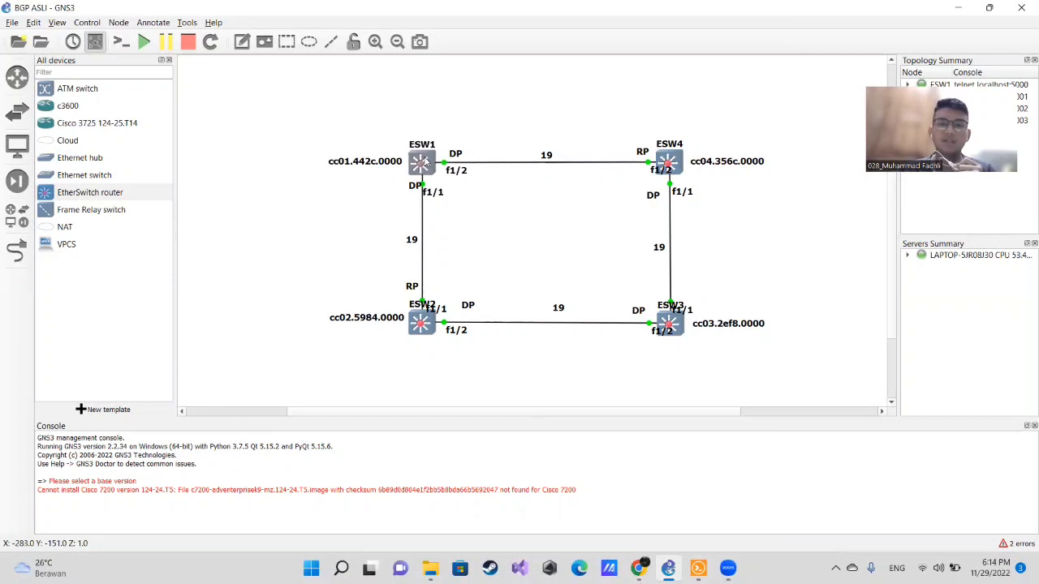
left_click(548, 156)
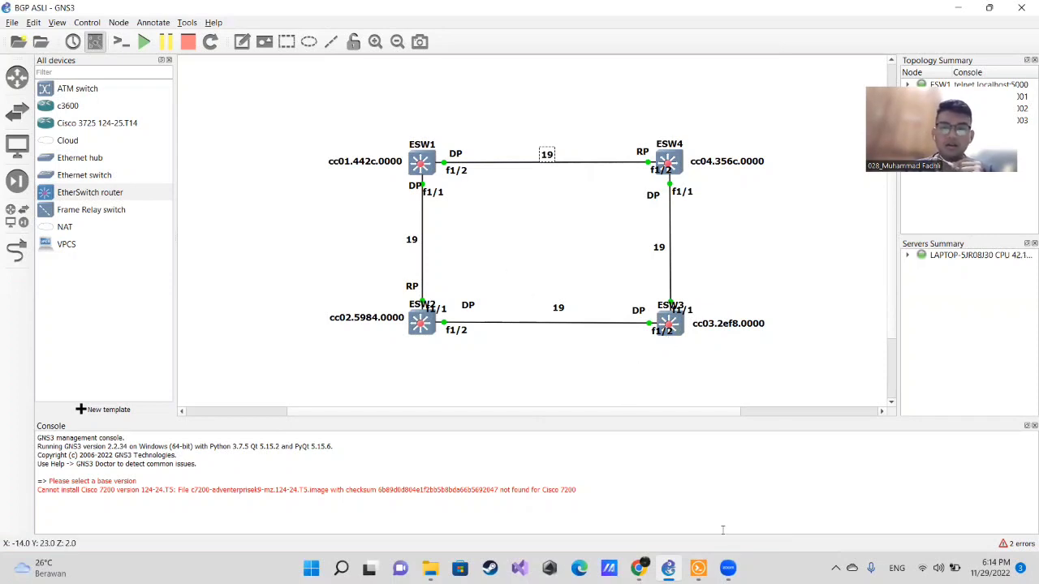
Step: Check the interface states in ESW3's spanning-tree outputs in Solar-PuTTY, then return to the GNS3 topology and clear the label selection
left_click(698, 568)
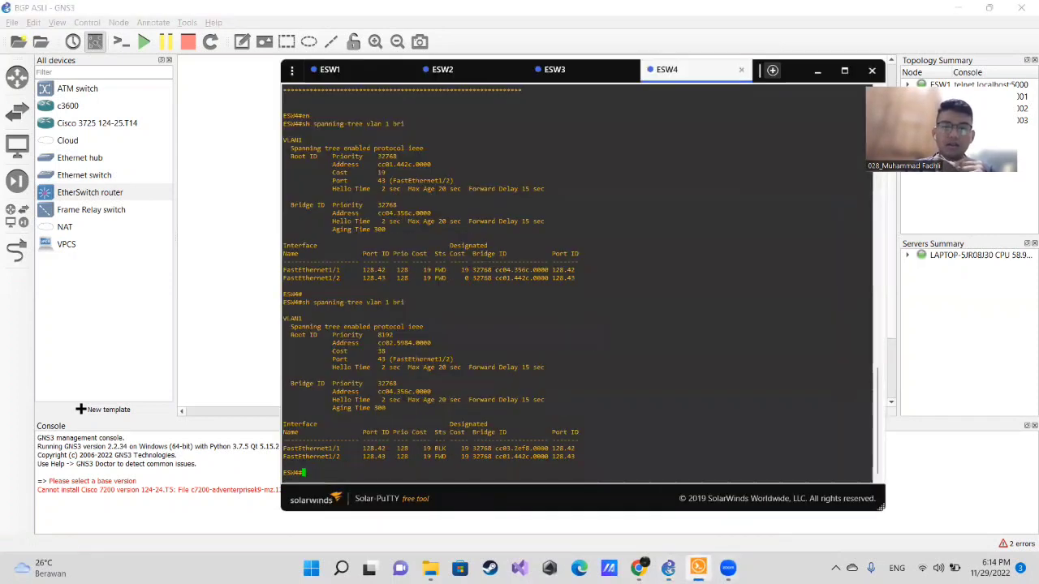
left_click(541, 79)
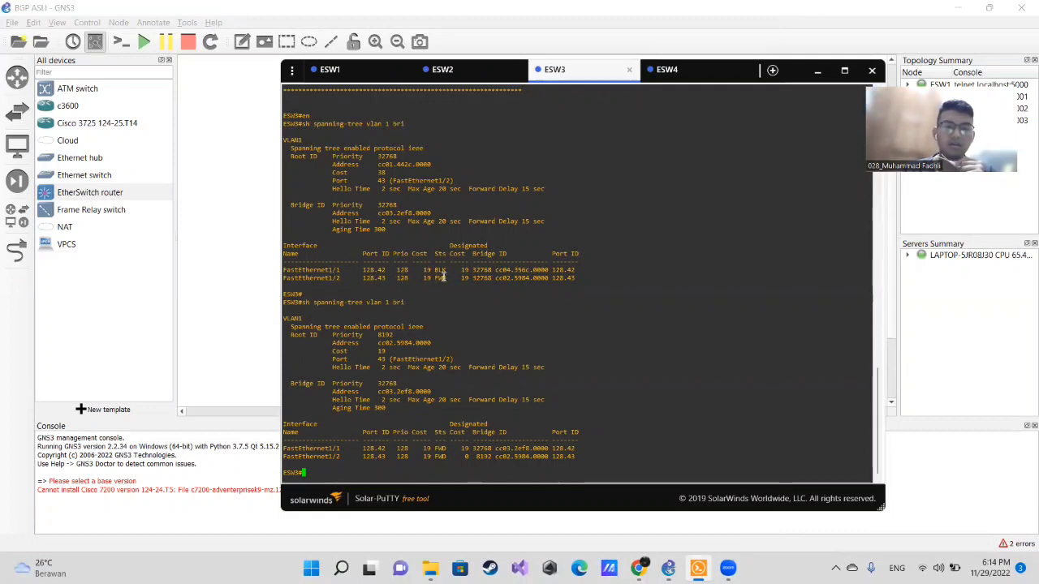
left_click(818, 71)
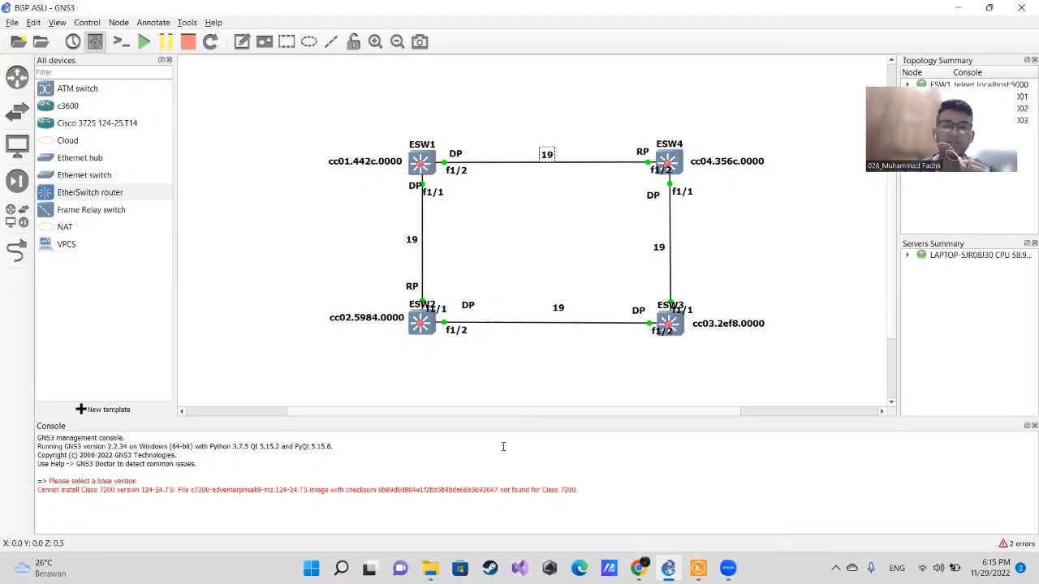
left_click(488, 396)
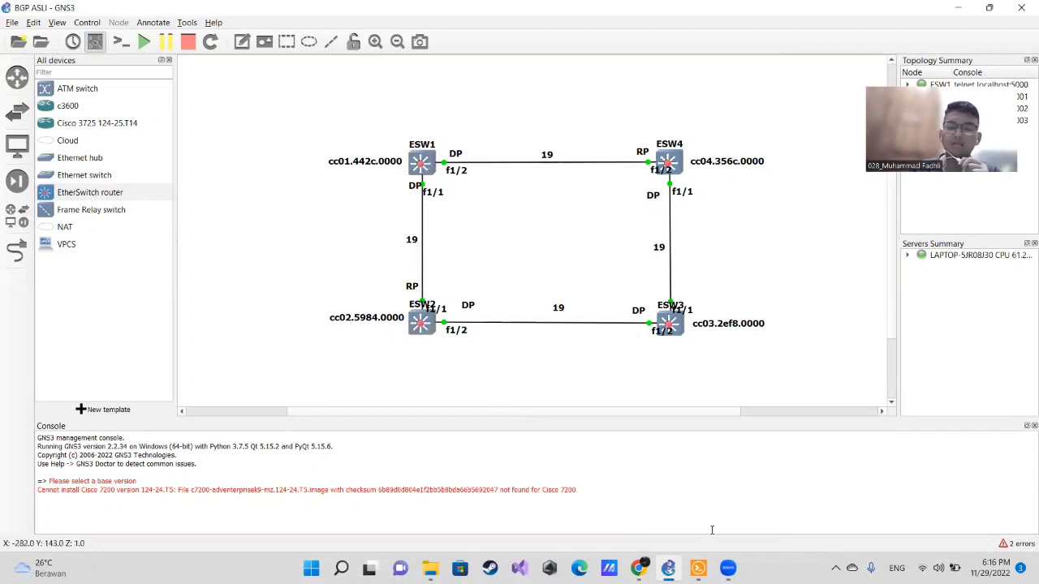
Step: Open ESW2's console in Solar-PuTTY and highlight its conf t command and the sh spanning-tree vlan 1 bri command after the configuration
left_click(698, 568)
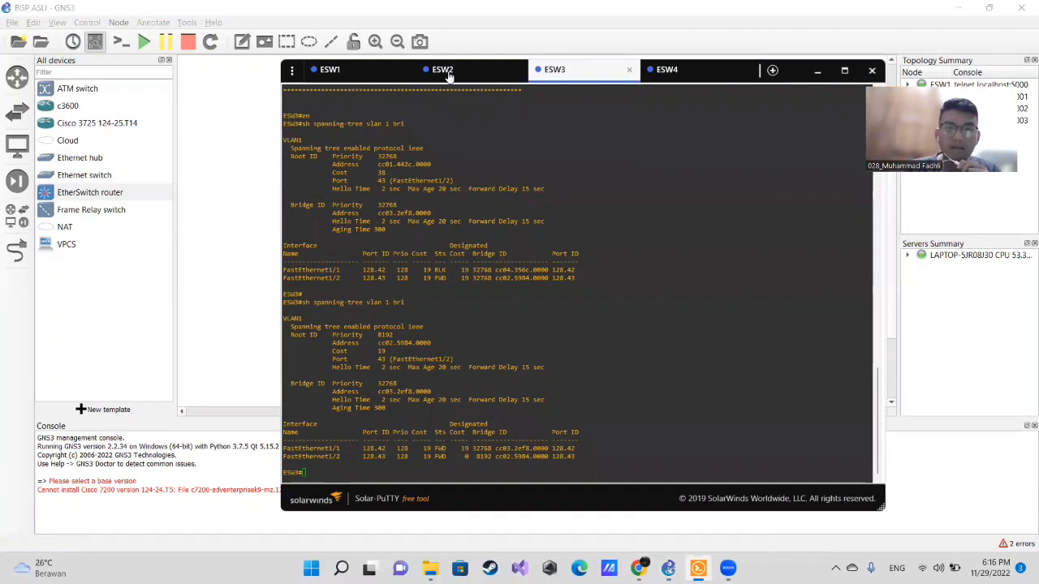
left_click(447, 71)
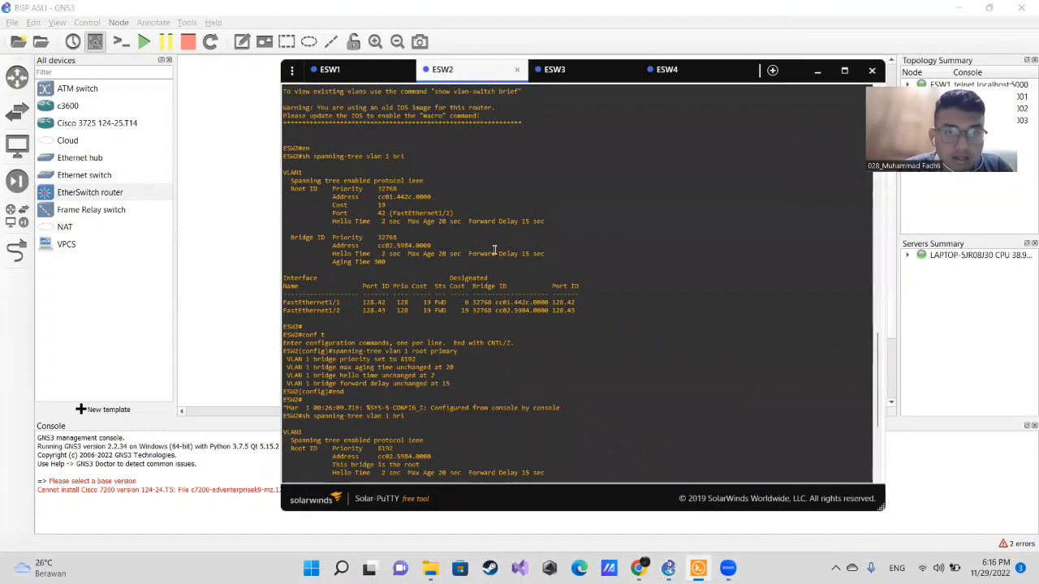
right_click(493, 250)
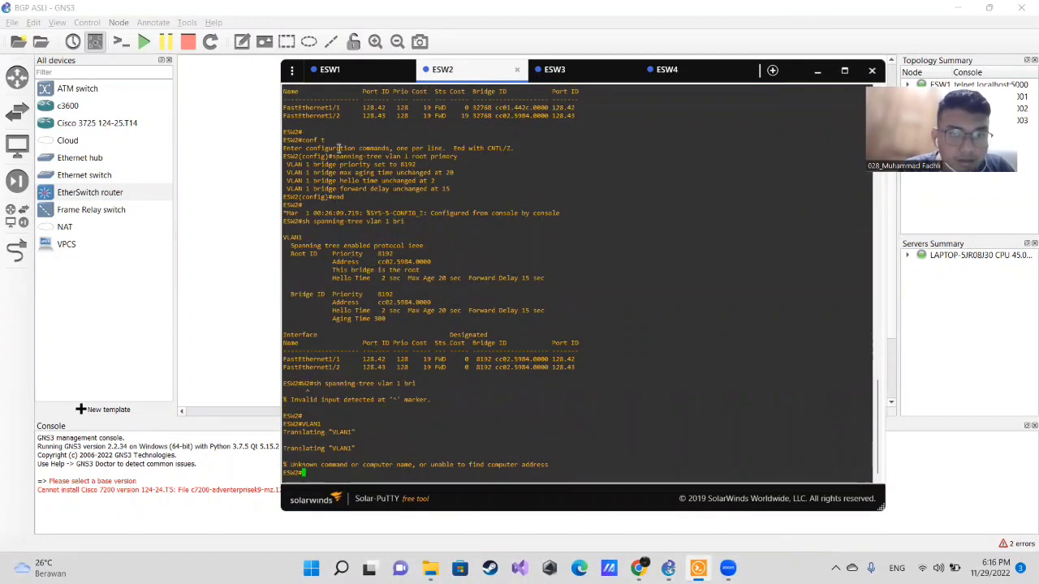
left_click_drag(329, 142, 315, 140)
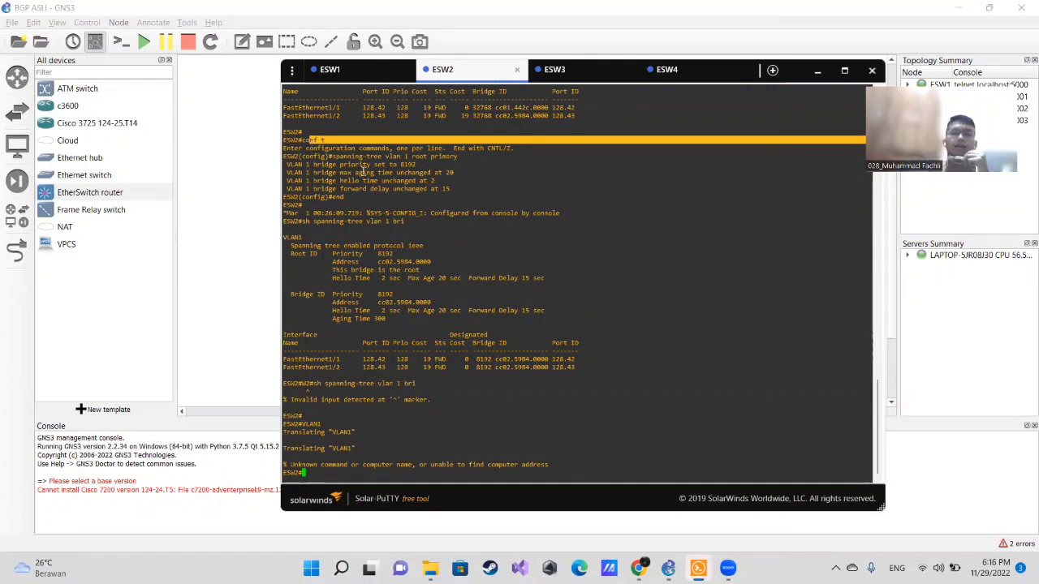
left_click_drag(357, 200, 335, 200)
left_click(335, 201)
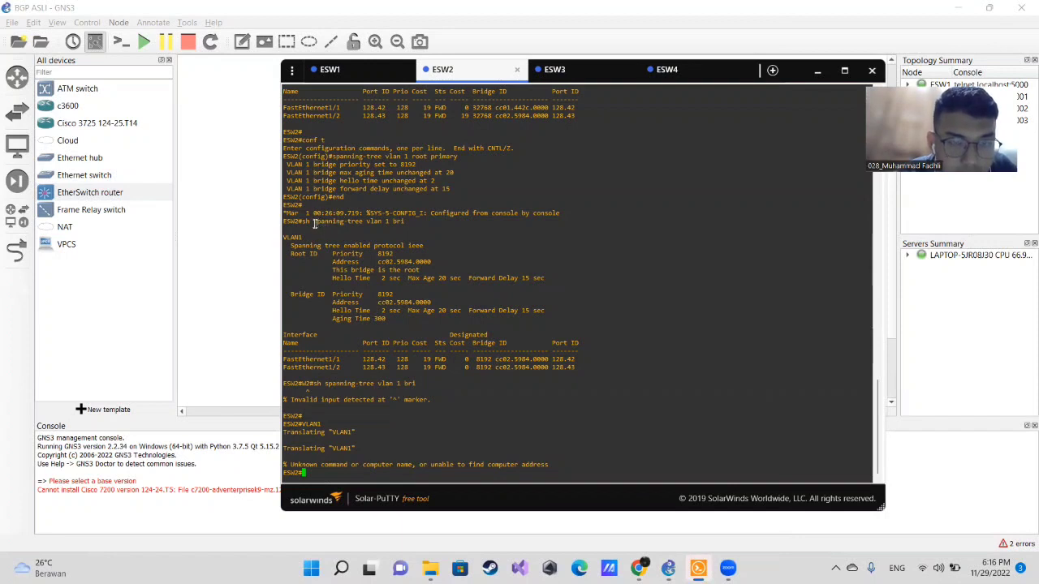
left_click_drag(404, 221, 310, 221)
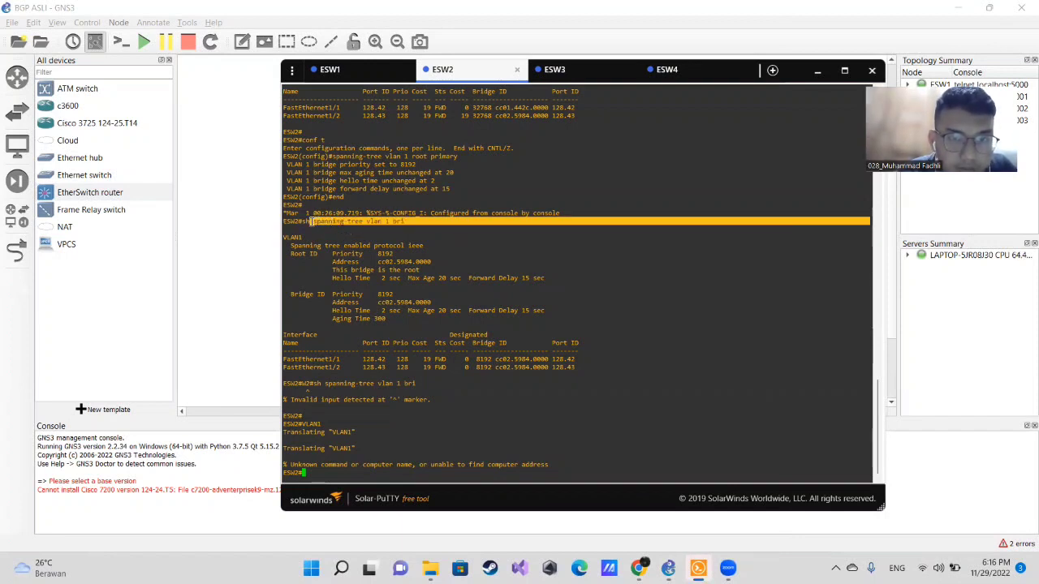
left_click(451, 160)
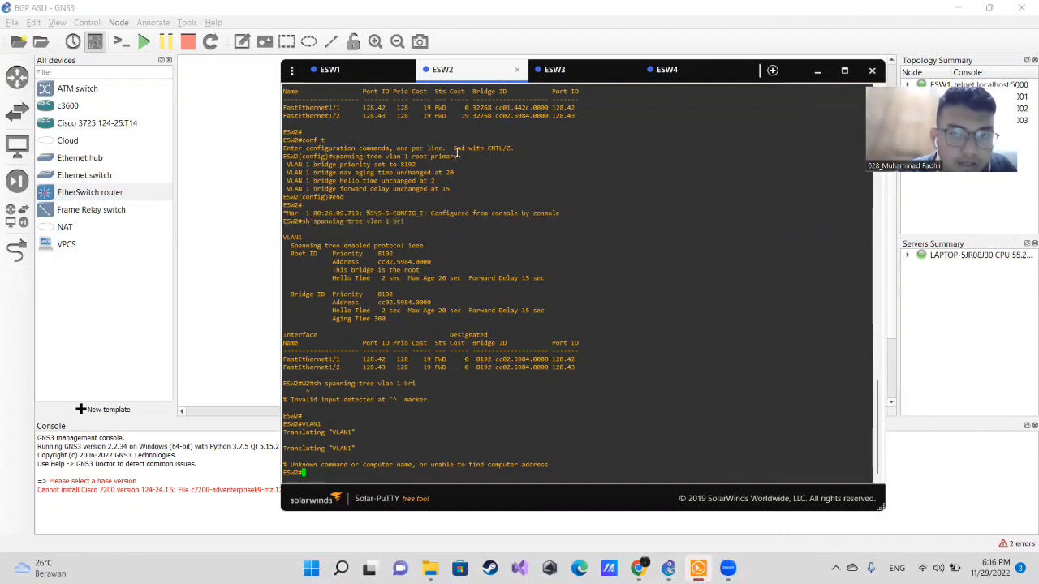
Step: Highlight the spanning-tree vlan 1 root primary command and the end command in ESW2's configuration history
left_click_drag(457, 154, 336, 154)
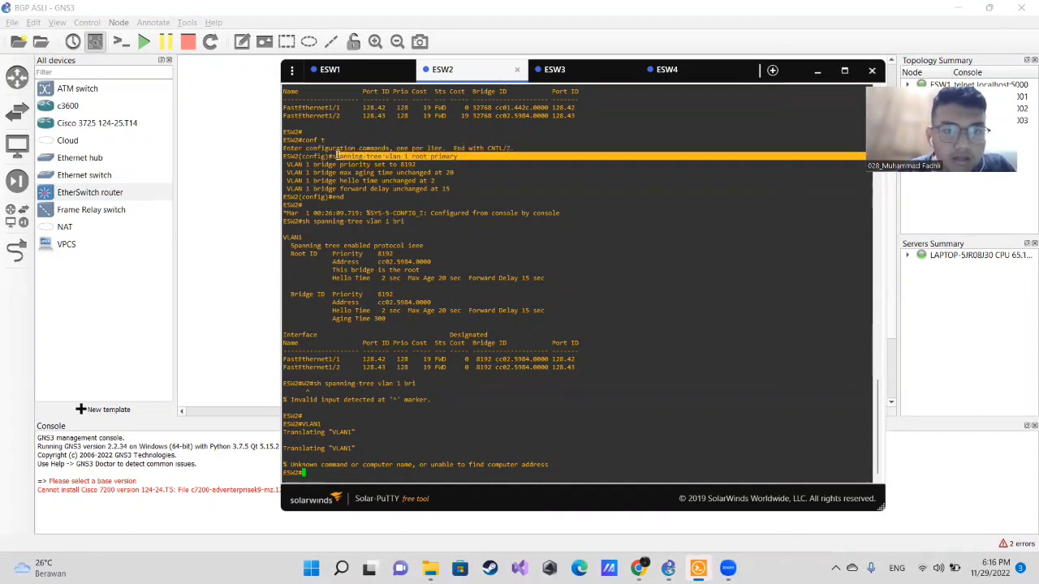
double_click(334, 154)
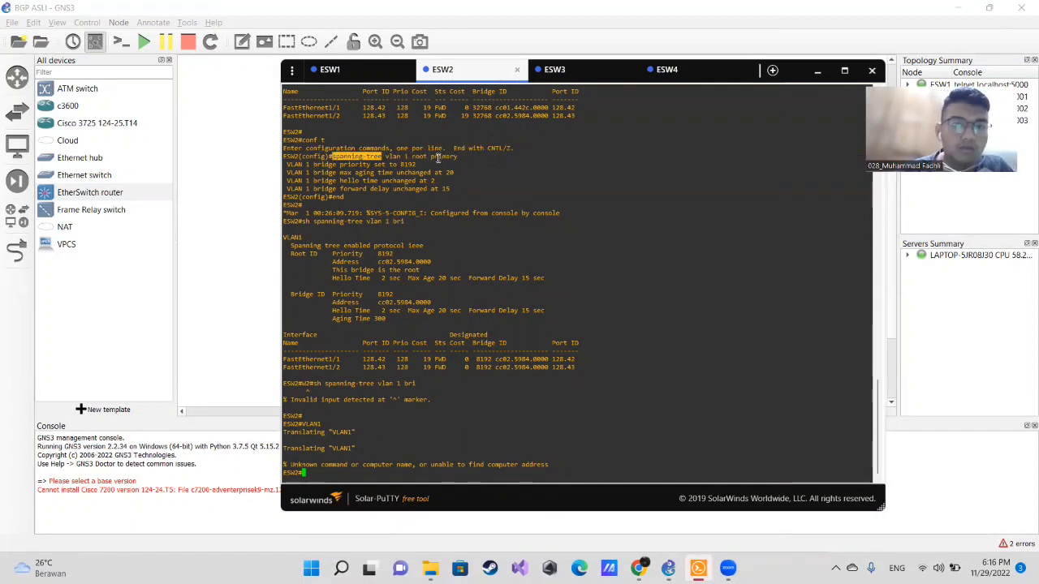
left_click_drag(457, 156, 332, 159)
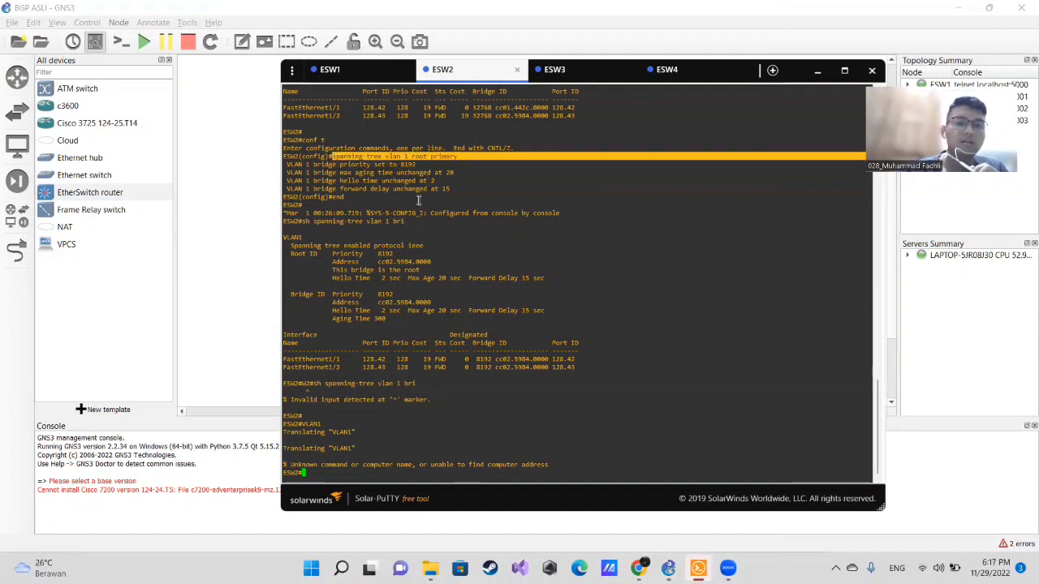
left_click(416, 205)
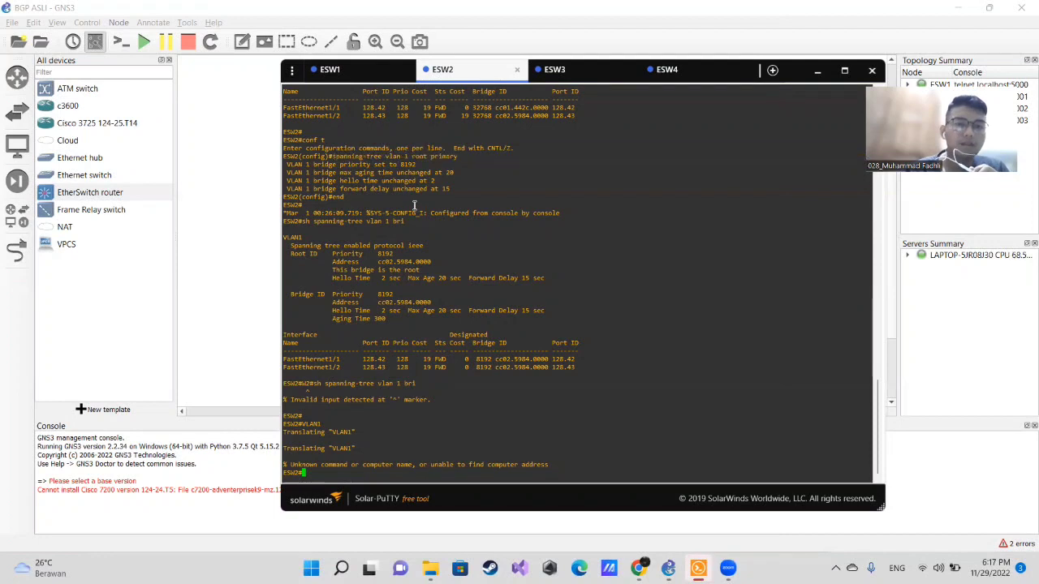
left_click_drag(353, 202, 338, 201)
left_click(334, 198)
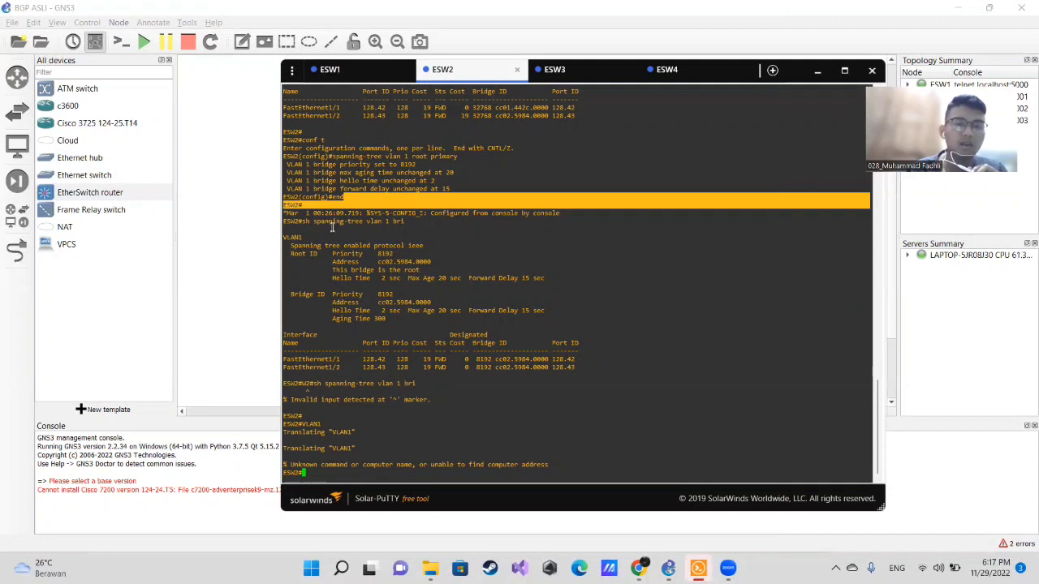
Step: Highlight ESW2's post-configuration sh spanning-tree vlan 1 bri command and the root-bridge line in its output
left_click_drag(414, 222, 363, 222)
left_click(312, 219)
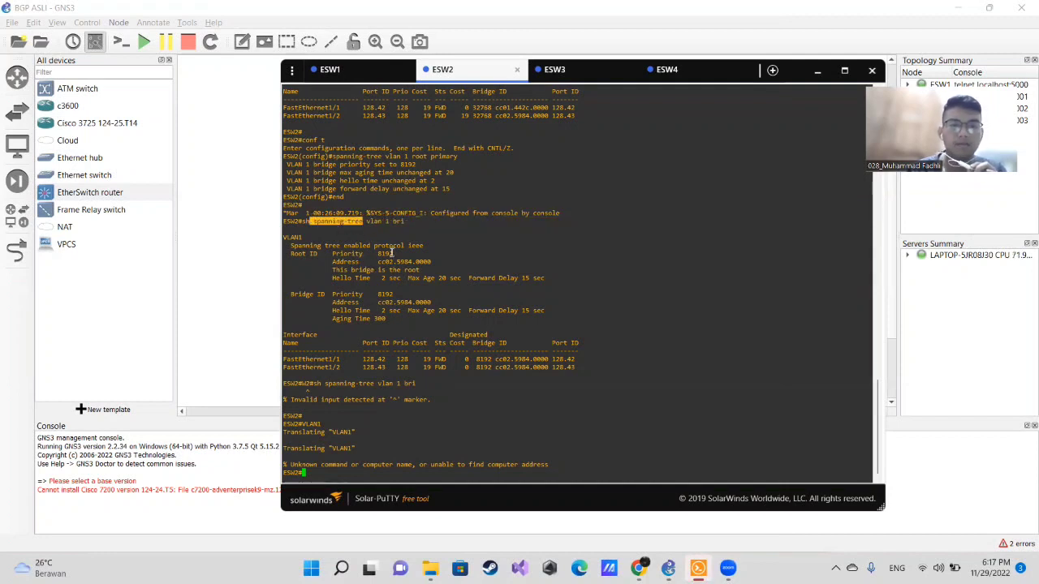
triple_click(406, 220)
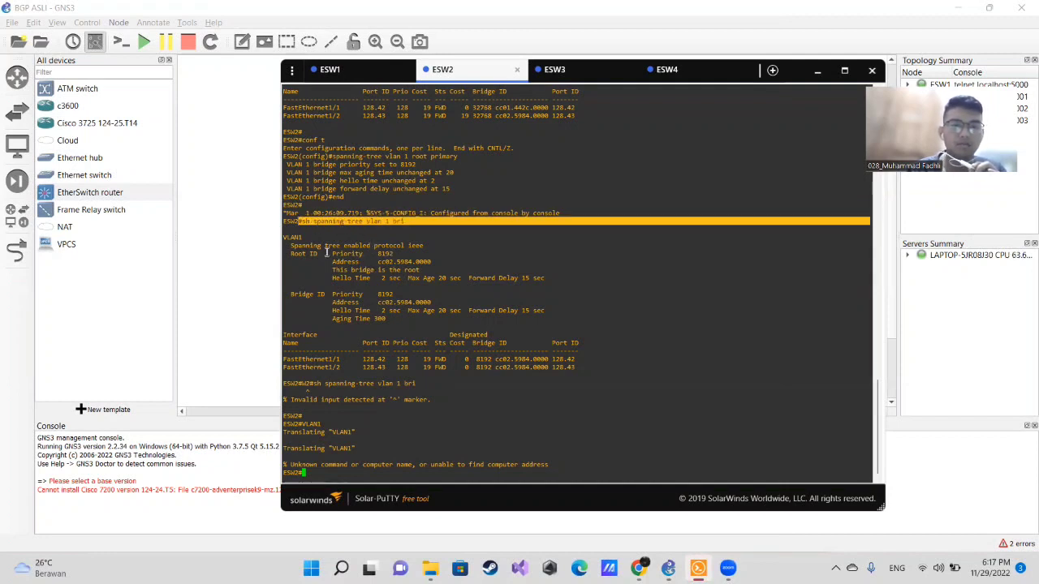
left_click_drag(322, 266, 426, 270)
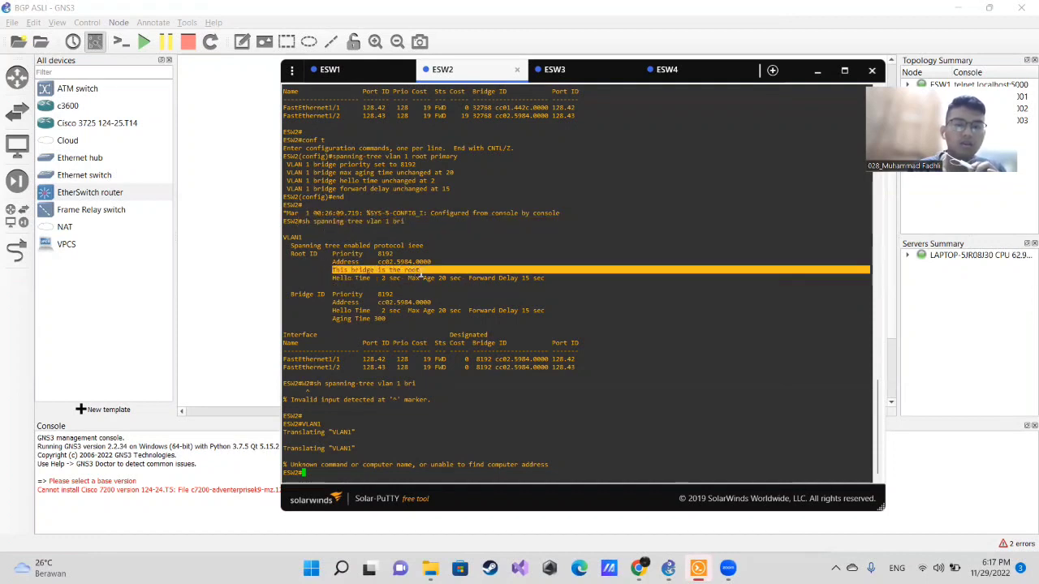
left_click(434, 265)
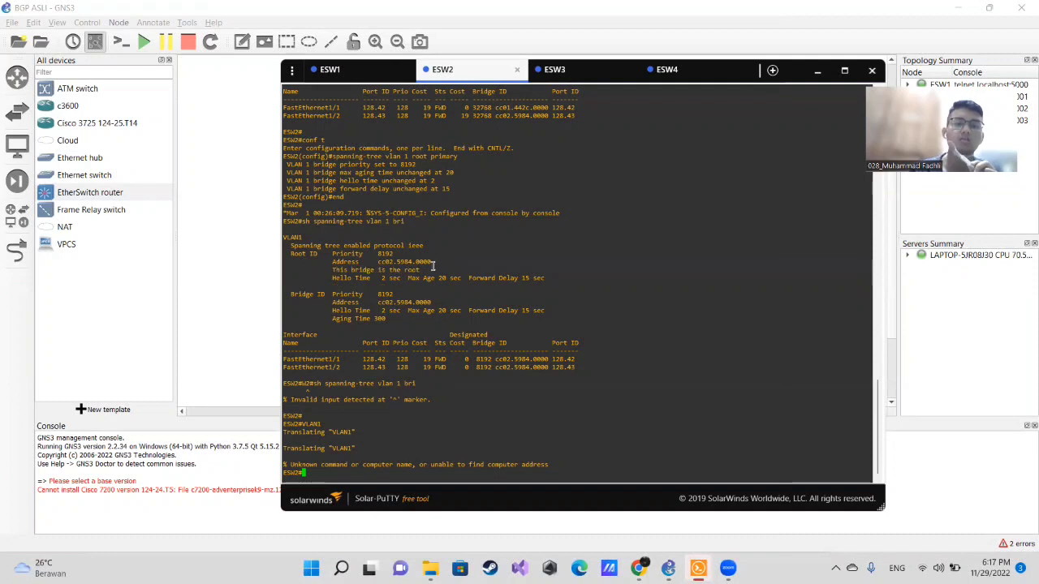
Step: Highlight the "This bridge is the root" line in ESW2's output again, clear the selection, and view ESW3's spanning-tree outputs
left_click_drag(428, 266, 327, 270)
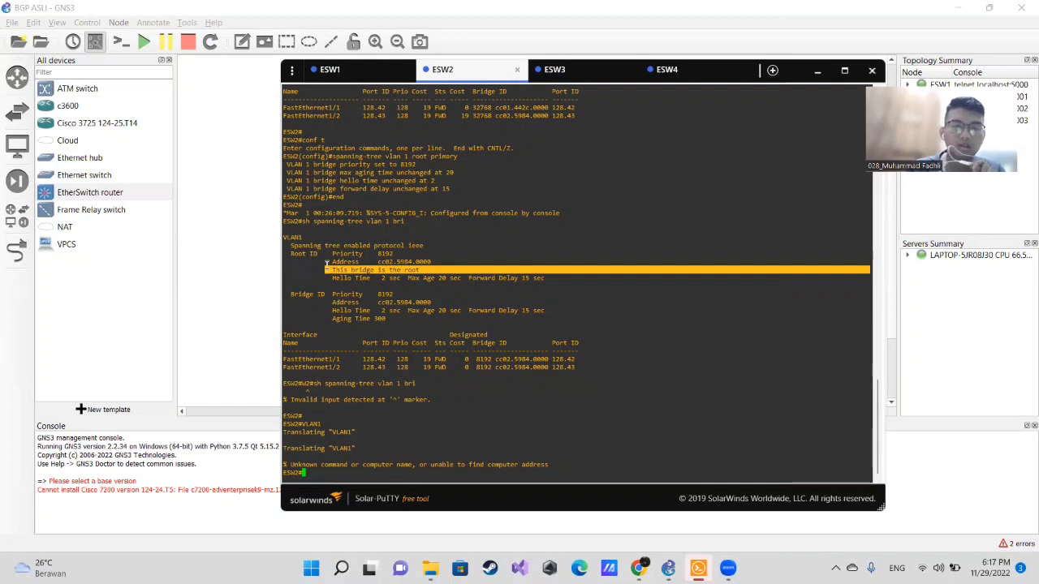
left_click(437, 362)
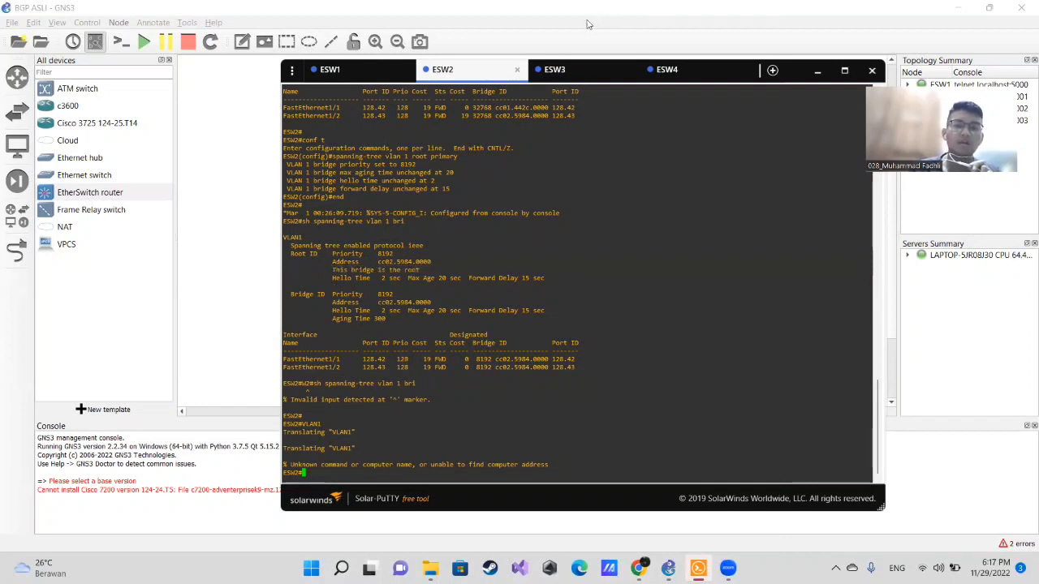
left_click(554, 70)
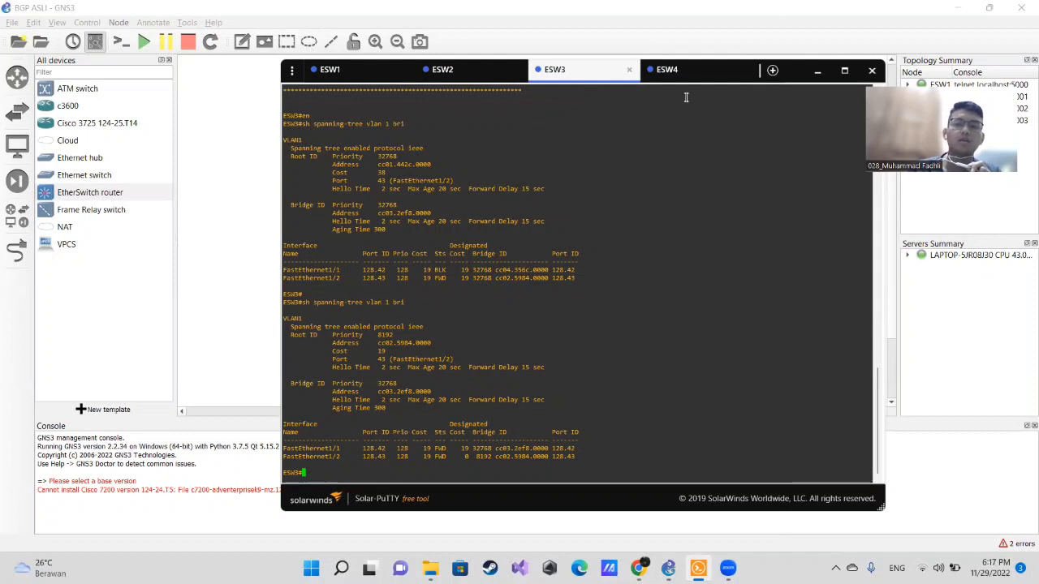
Step: Highlight FastEthernet1/1's cost and status in ESW4's latest spanning-tree output, and return to ESW4 in the GNS3 topology
left_click(675, 73)
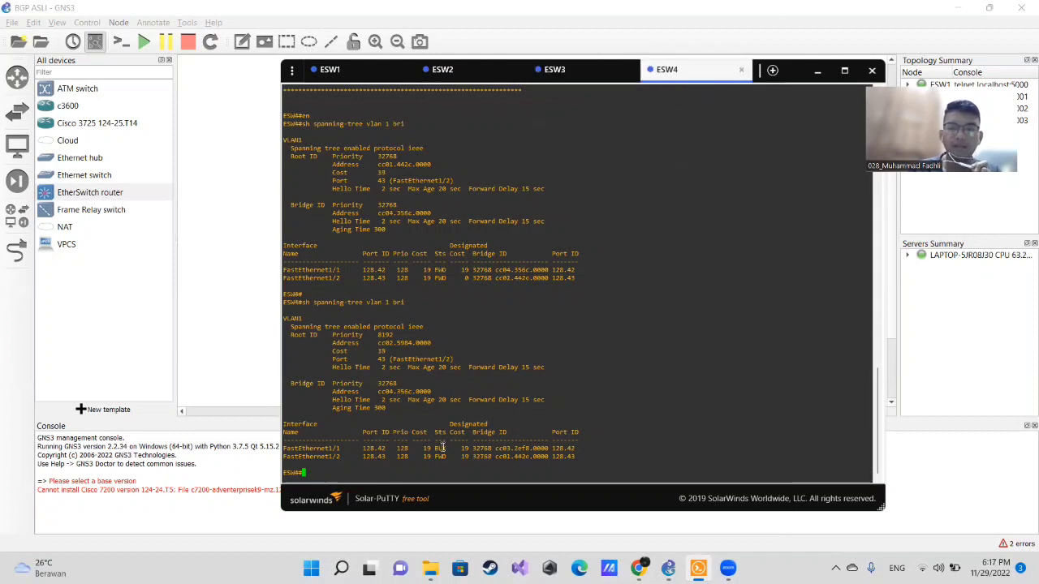
left_click_drag(453, 450, 422, 455)
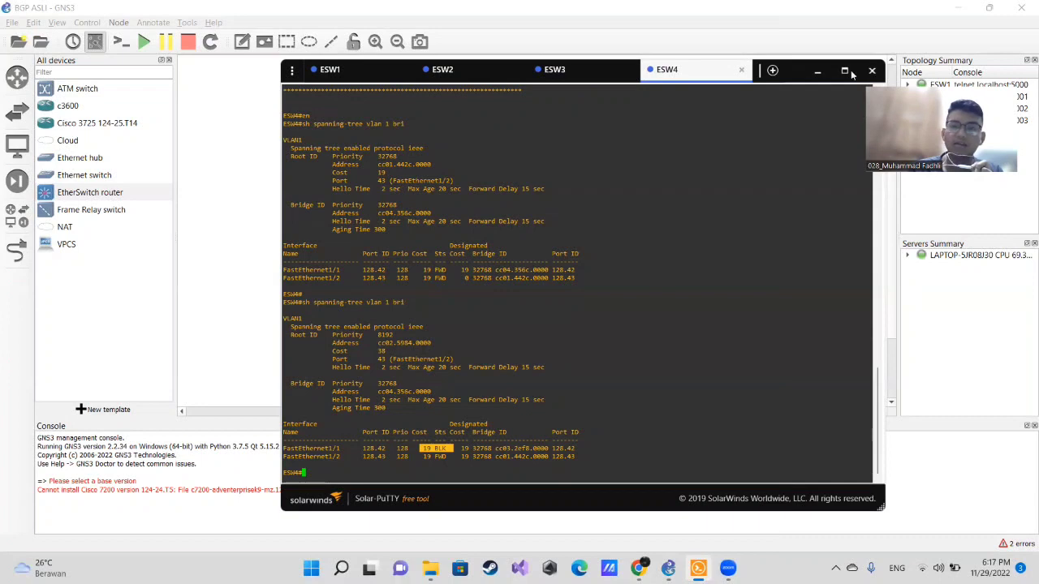
left_click(818, 70)
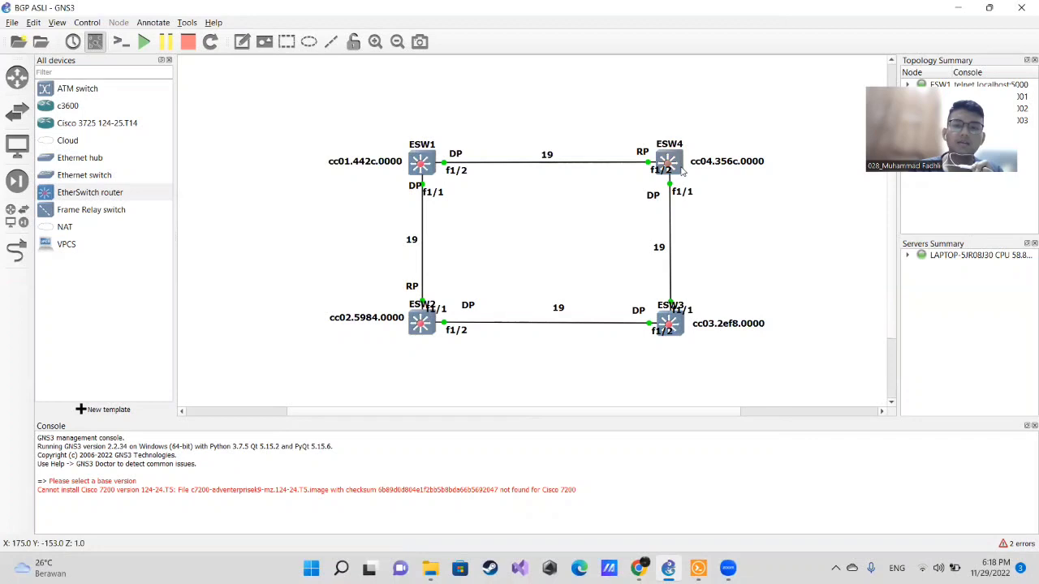
mouse_move(682, 171)
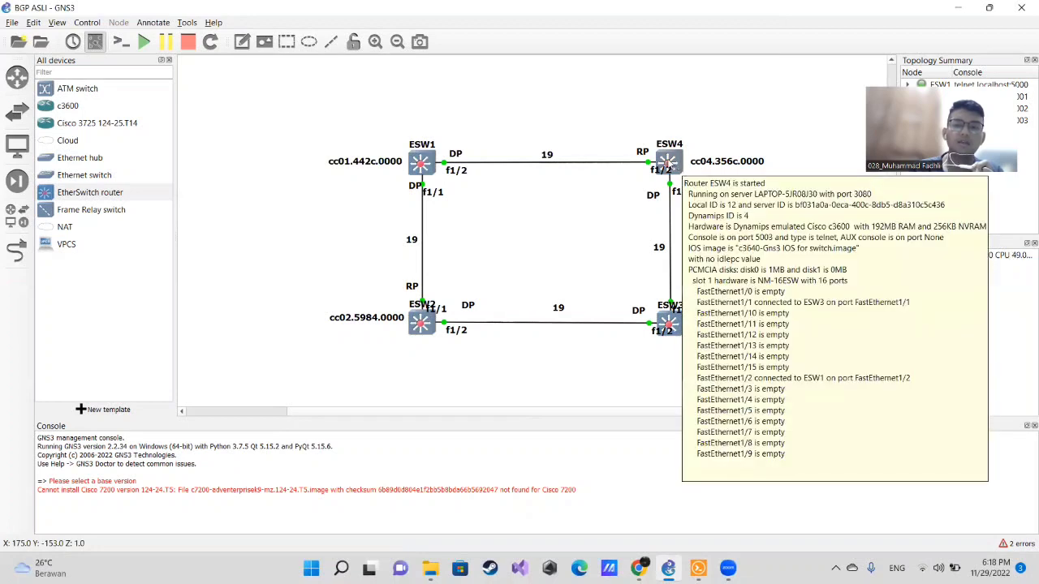